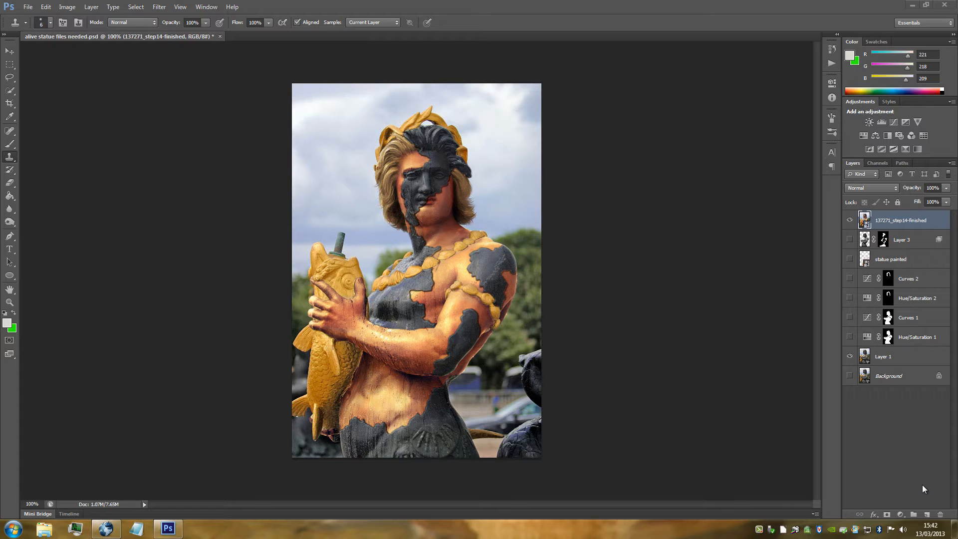
- Switch to the Waterfox browser and review the tutorial's finished statue image and its selection and hue/saturation instructions
click(106, 529)
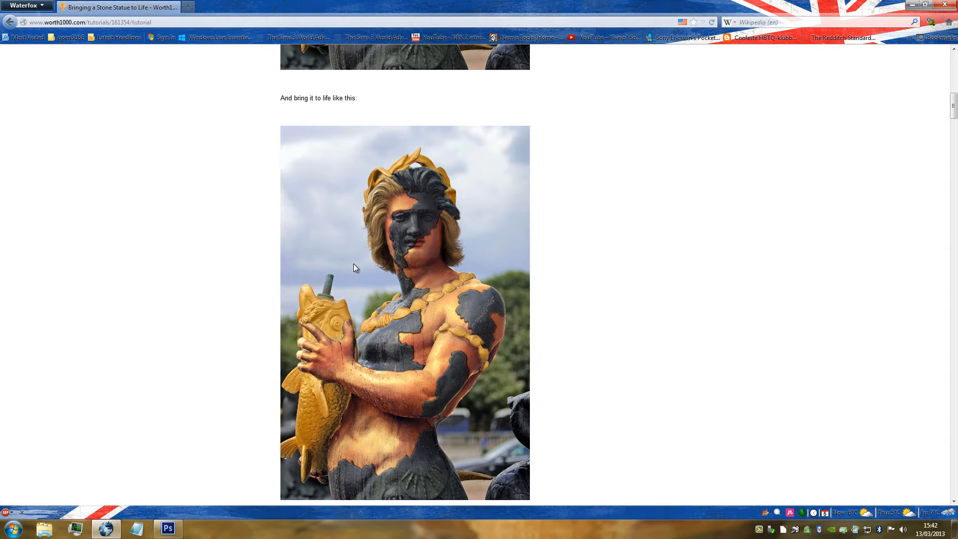
scroll(353, 257, down, 5)
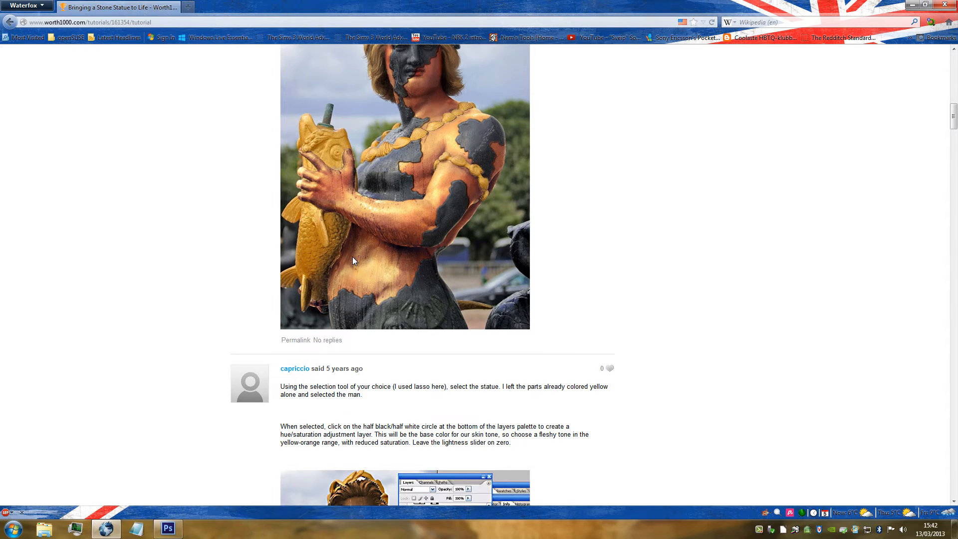
scroll(353, 257, down, 7)
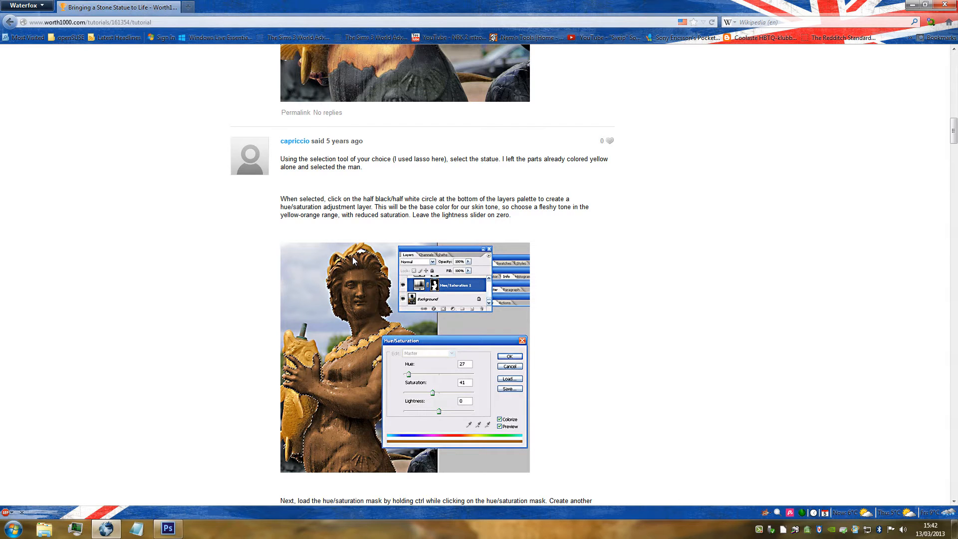
scroll(368, 291, up, 5)
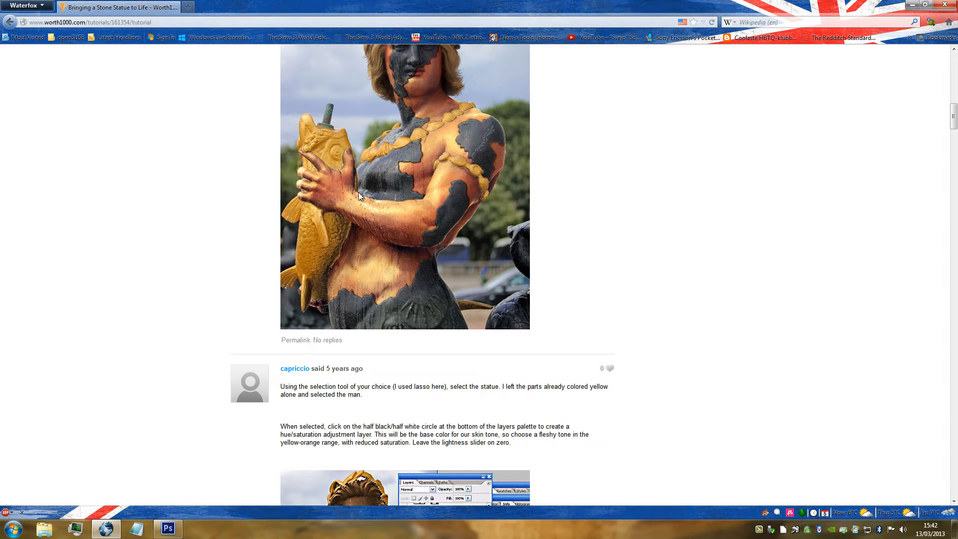
- Switch back to Photoshop, delete the 137271_step14-finished layer and make Layer 1 the active layer
click(168, 529)
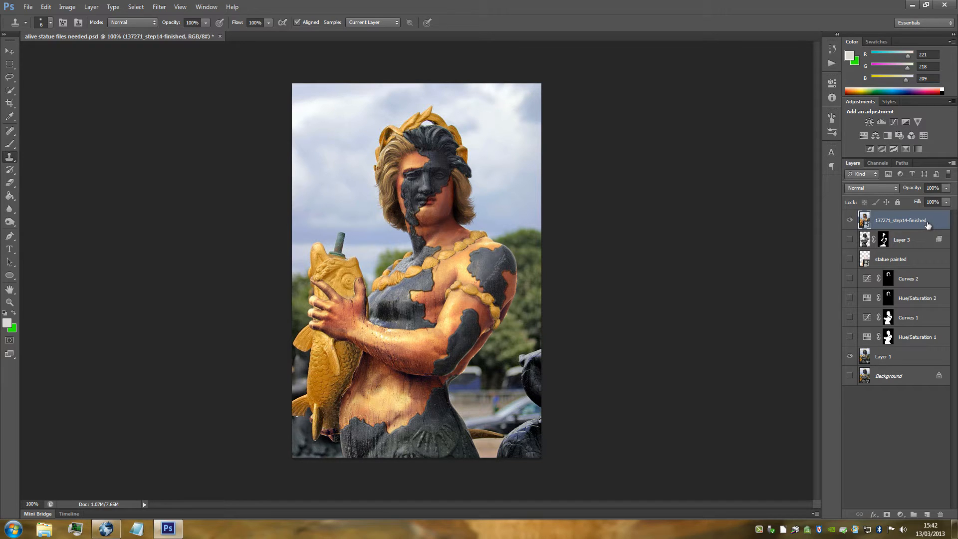
key(Delete)
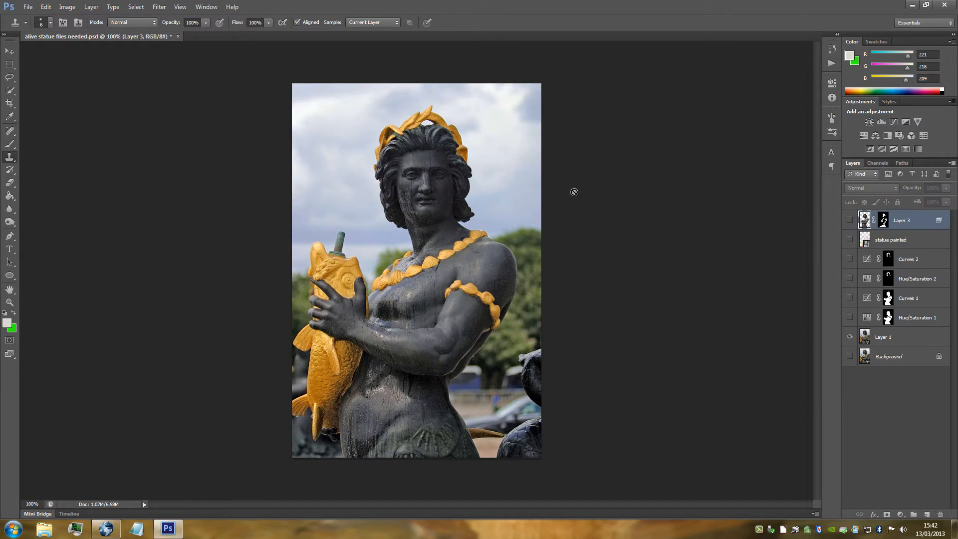
click(920, 344)
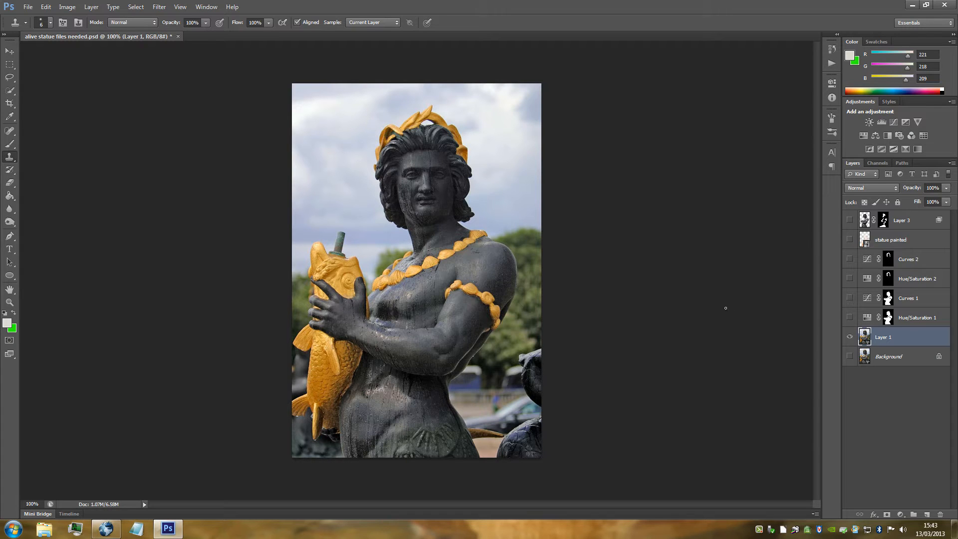
- Load the Hue/Saturation 1 layer mask as a selection around the statue's body
drag(888, 317, 889, 318)
ctrl+click(889, 319)
click(902, 516)
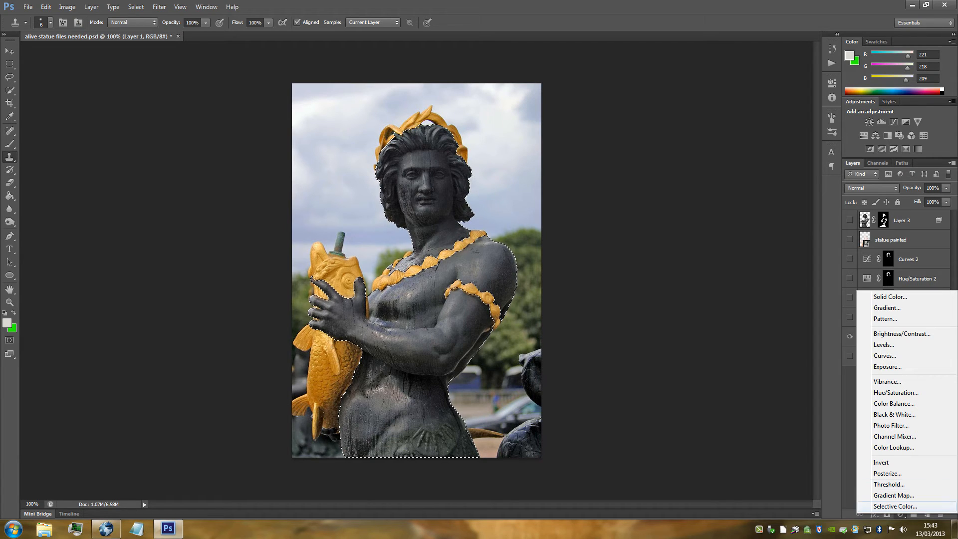
click(849, 400)
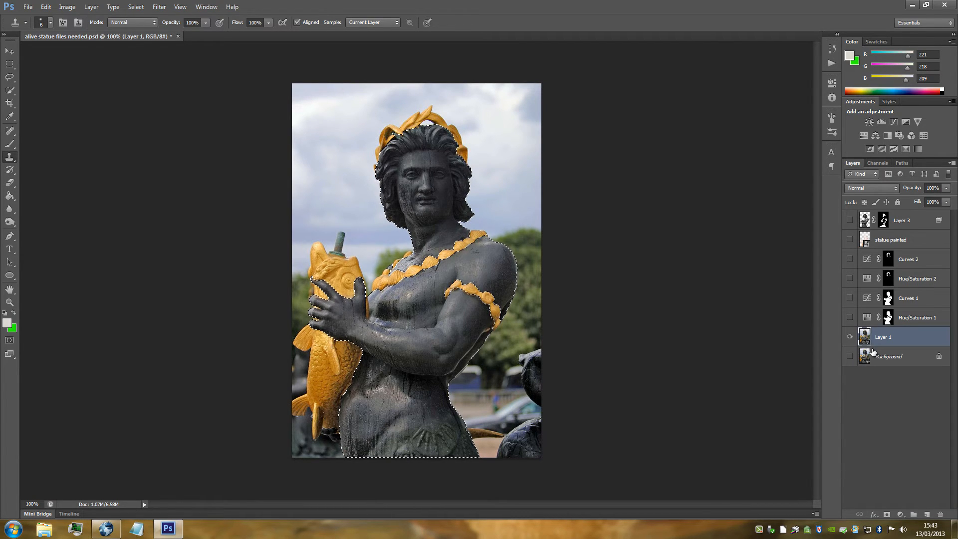
- Make the Hue/Saturation 1 adjustment layer visible and look over its settings
click(850, 317)
double_click(868, 320)
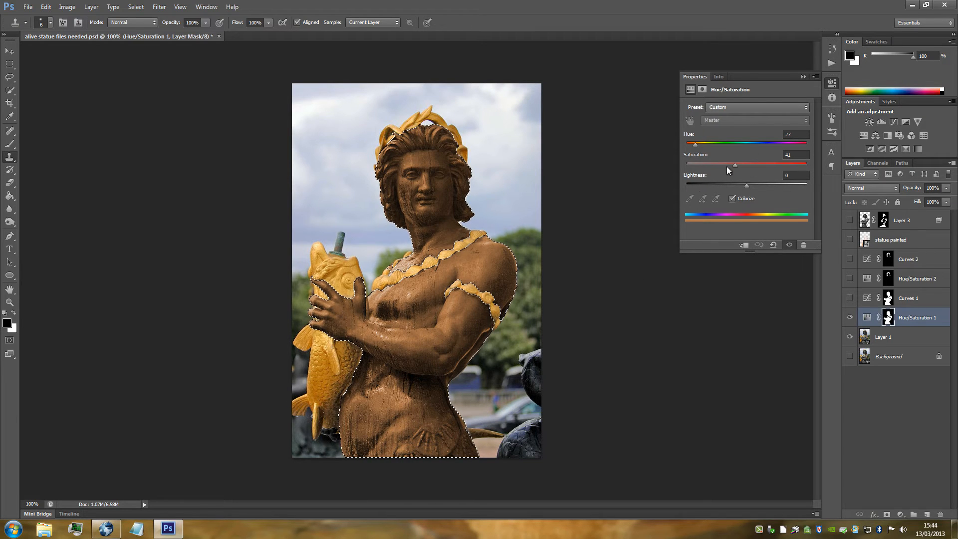
click(803, 77)
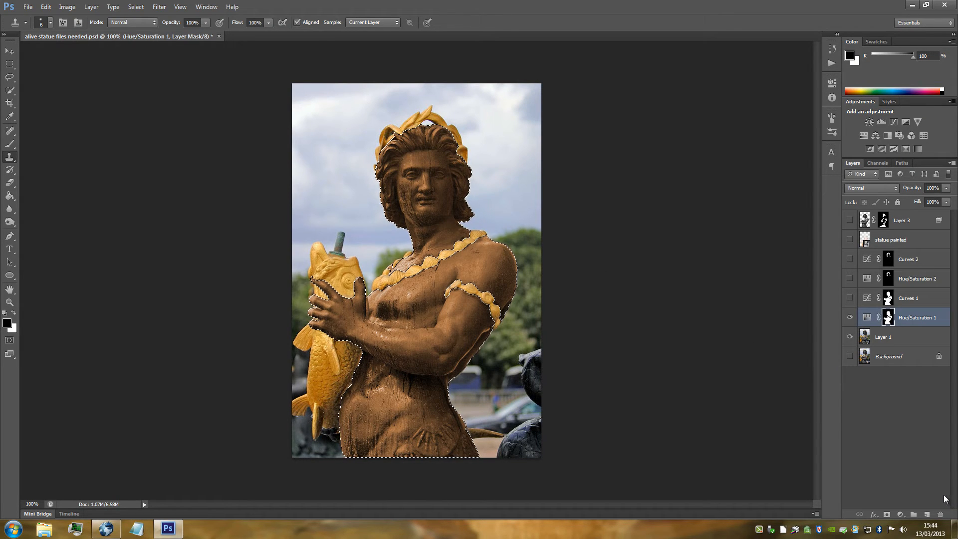
- Make the Curves 1 adjustment layer visible and look over its curve
click(900, 514)
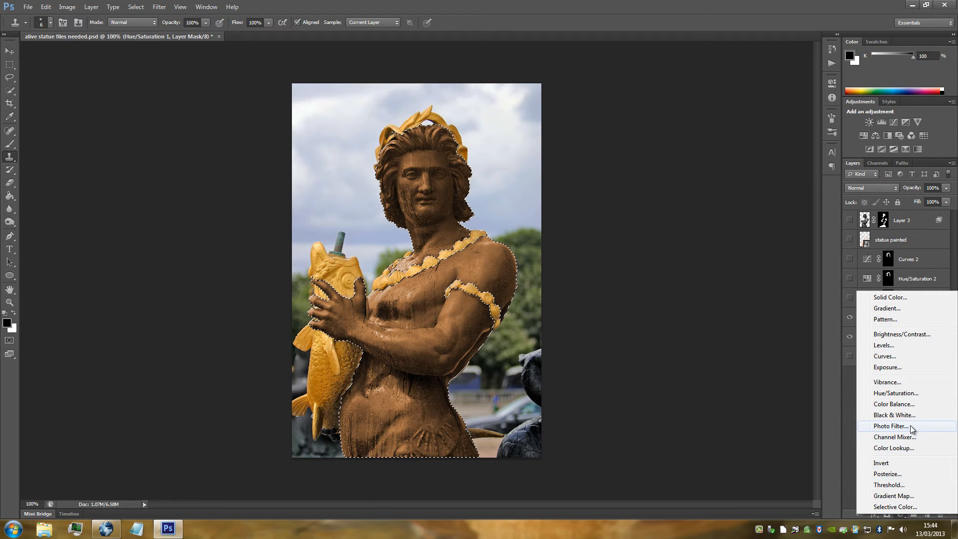
click(843, 394)
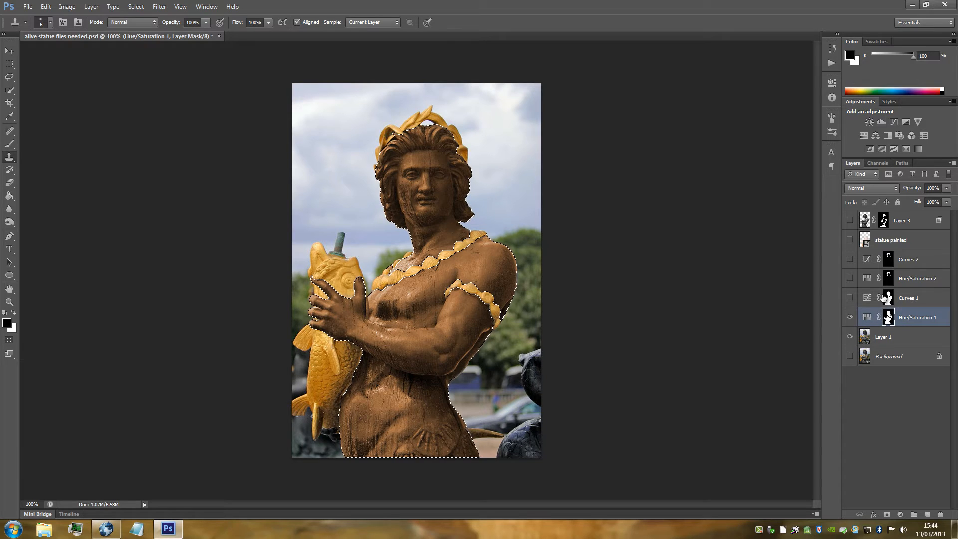
click(850, 298)
click(867, 299)
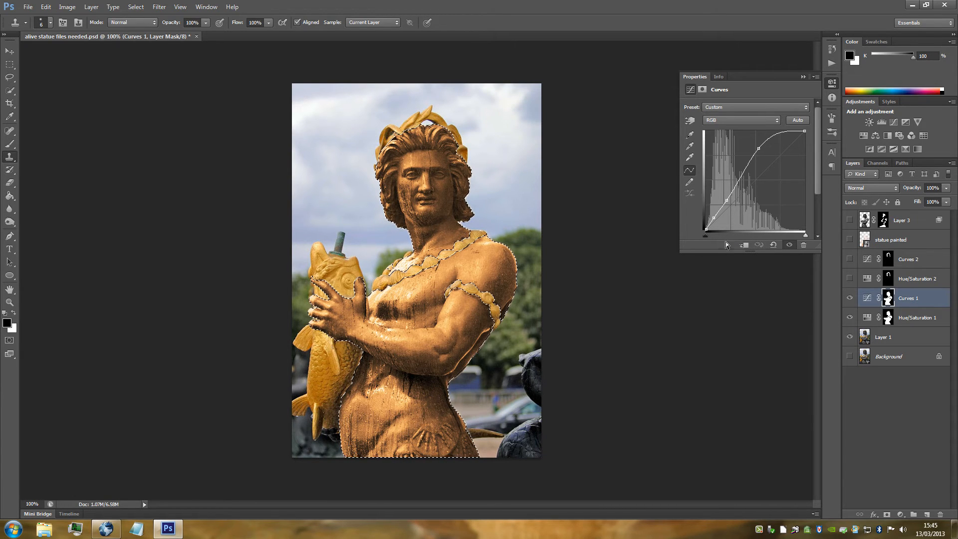
click(804, 78)
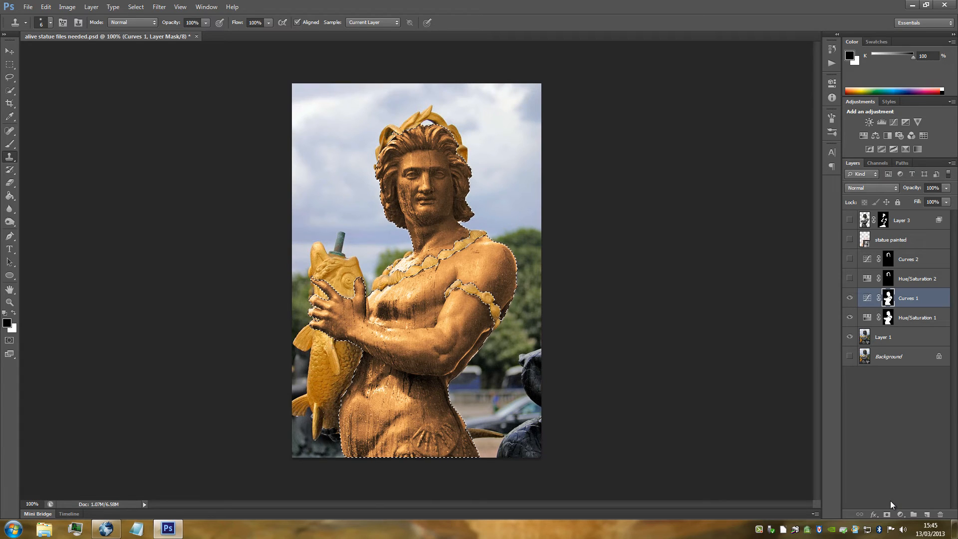
- Add a Color Balance adjustment layer above Curves 1 with midtones at Cyan-Red +3, Magenta-Green -9 and Yellow-Blue -16
click(898, 515)
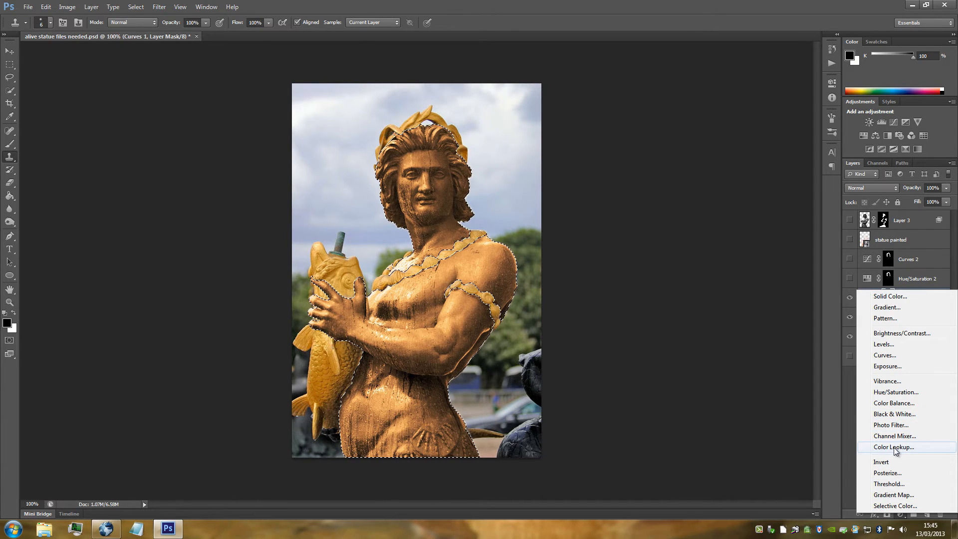
click(897, 404)
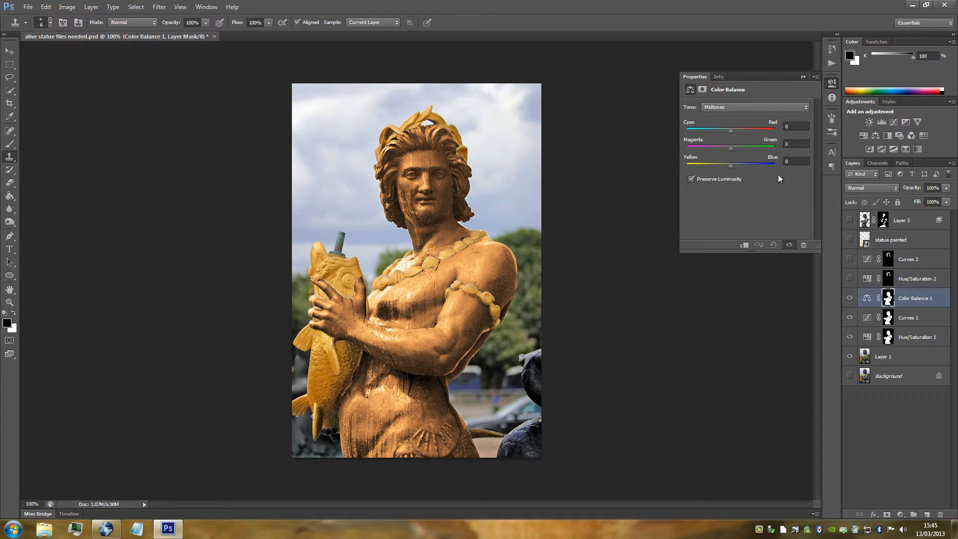
click(798, 127)
text(+3)
click(793, 144)
text(-9)
click(796, 162)
text(-18)
- Set the Color Balance shadows to Cyan-Red -30 and Yellow-Blue -3
click(741, 104)
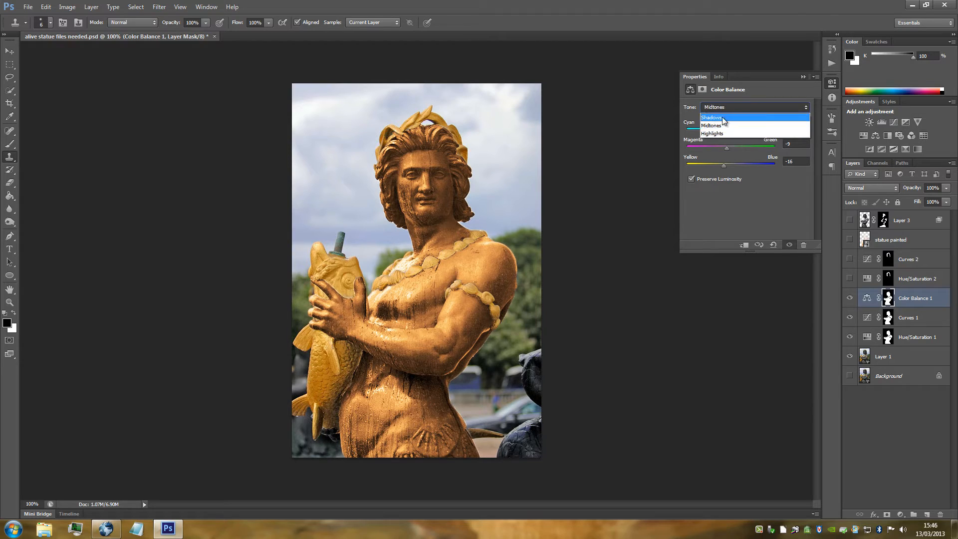
click(723, 116)
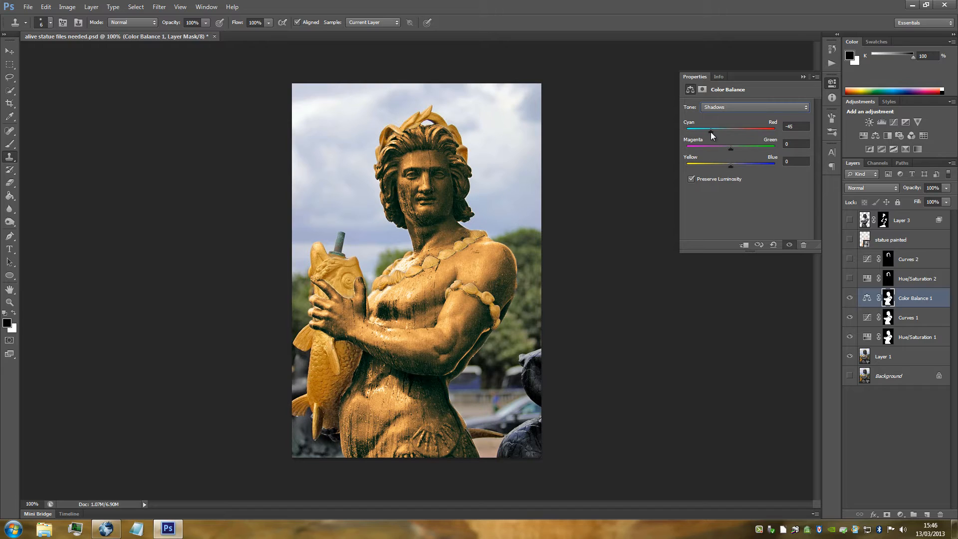
click(786, 126)
text(-30)
click(797, 162)
text(-3)
click(804, 77)
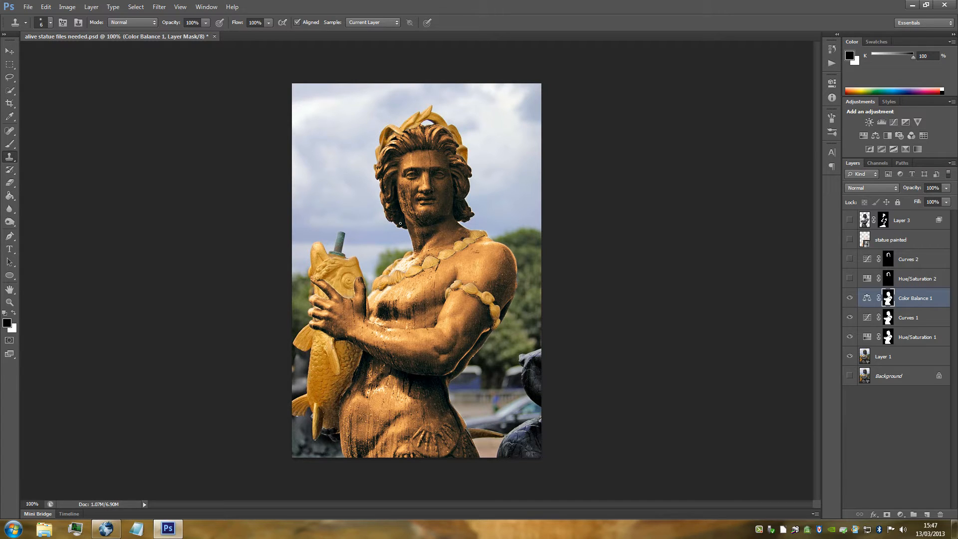
- Load the Hue/Saturation 2 layer mask as a selection around the statue's hair
ctrl+click(888, 278)
click(901, 514)
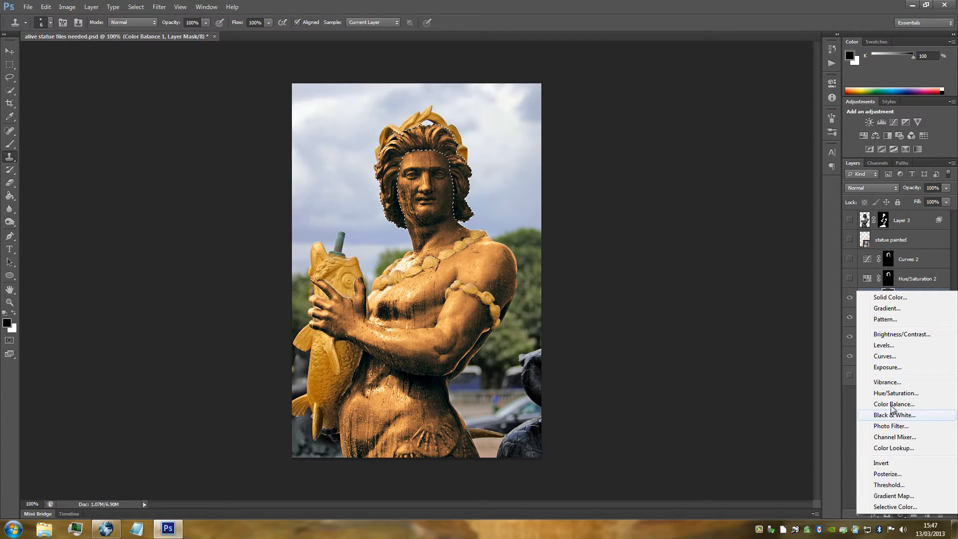
click(843, 404)
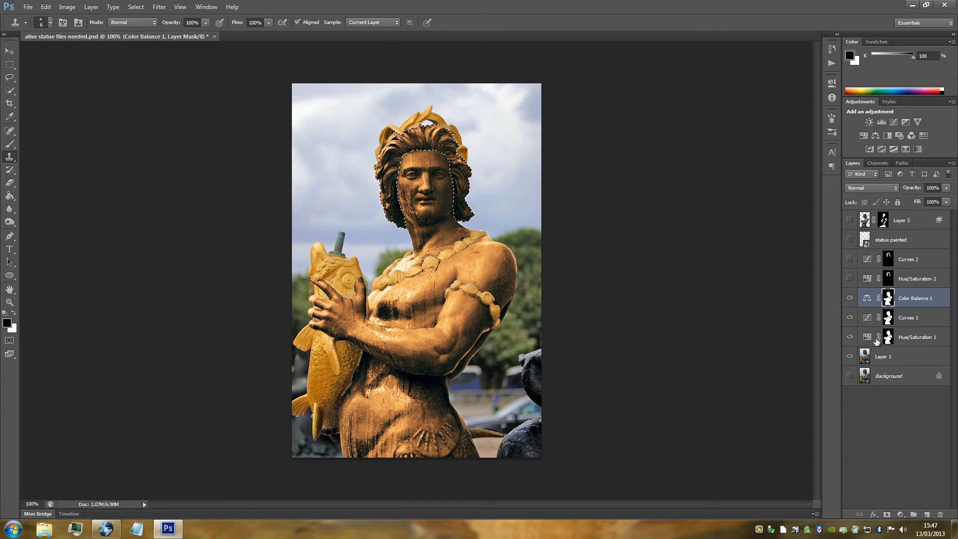
- Make the Hue/Saturation 2 adjustment layer visible and look over its hair colour settings
click(850, 278)
double_click(868, 279)
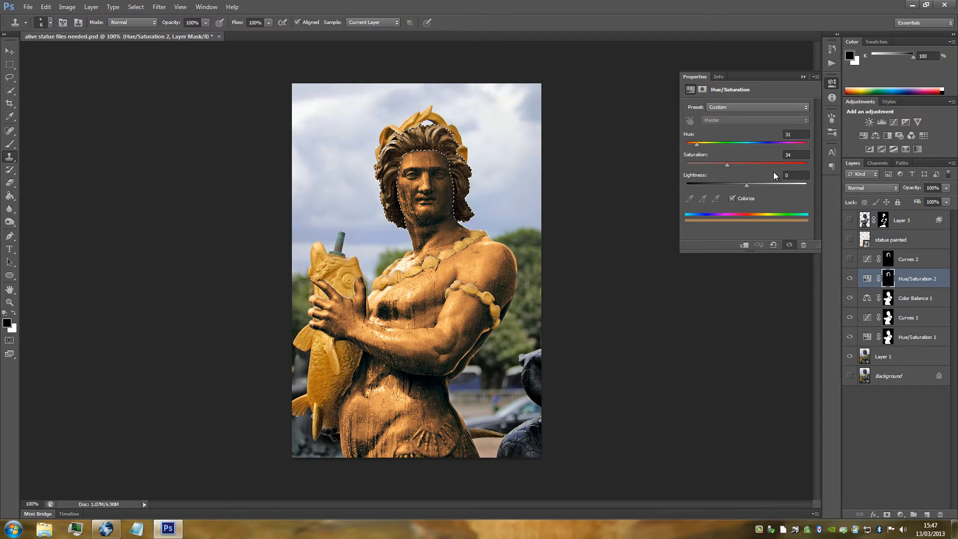
click(804, 77)
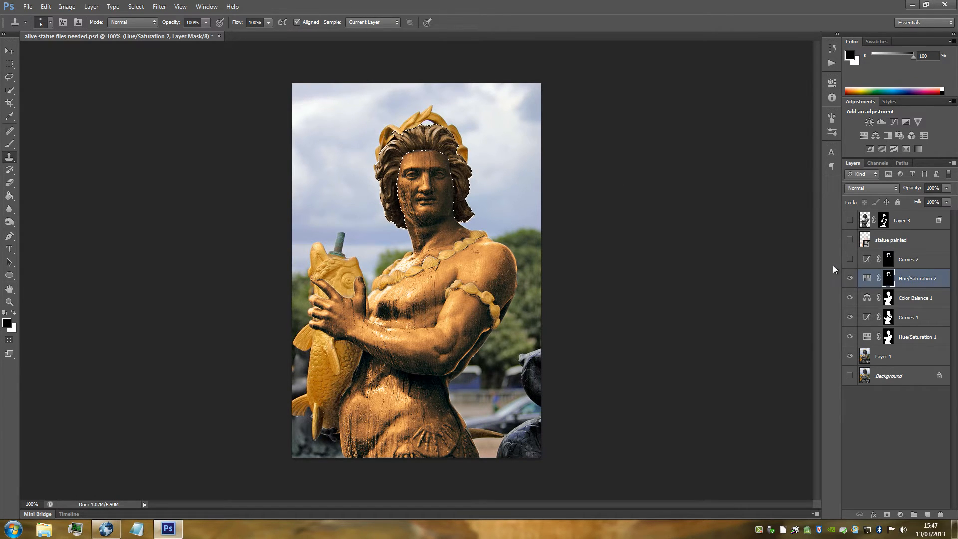
- Make the Curves 2 adjustment layer visible and look over its curve for the hair
click(906, 515)
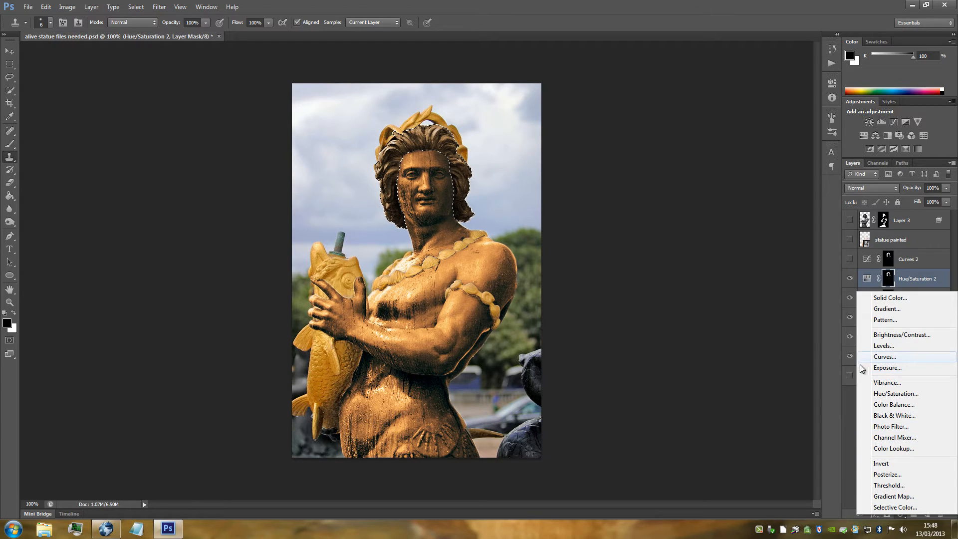
click(844, 402)
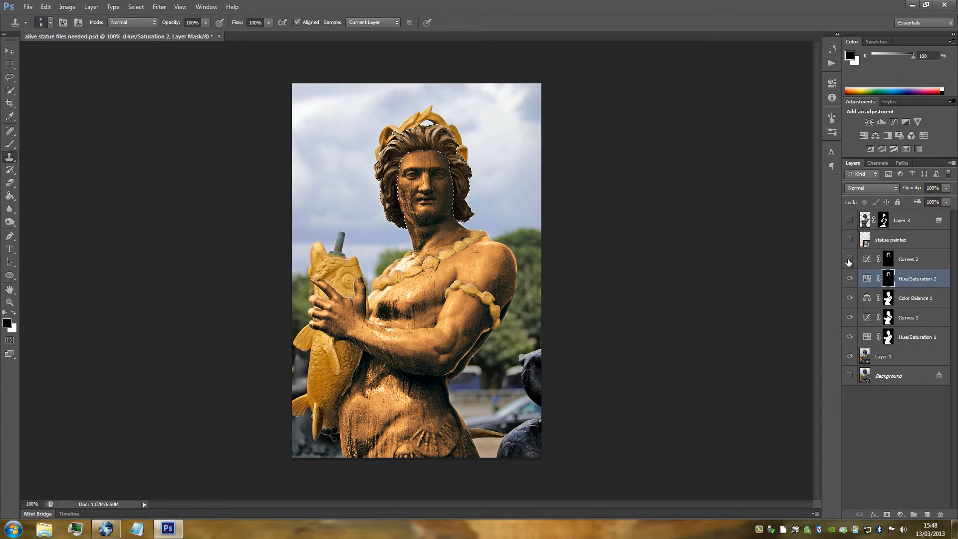
click(848, 261)
double_click(867, 259)
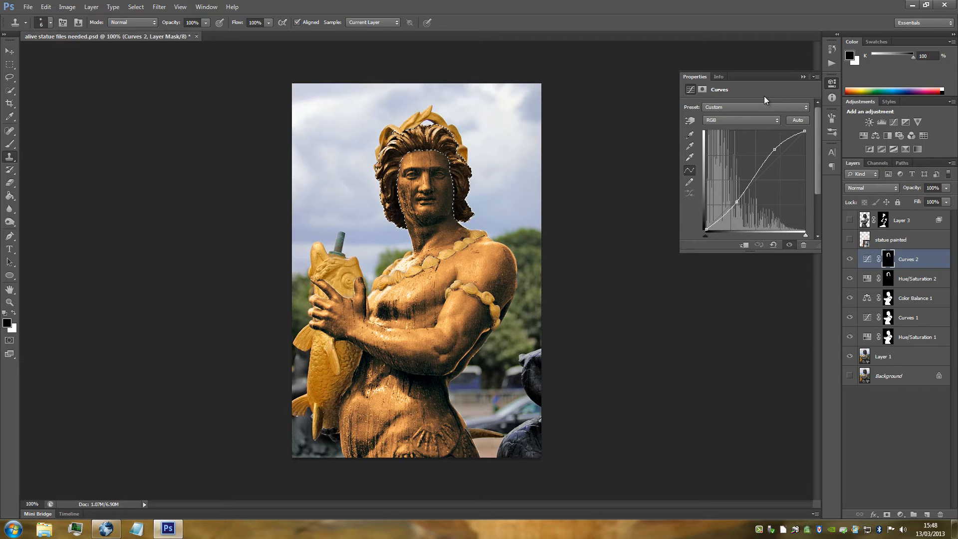
click(802, 77)
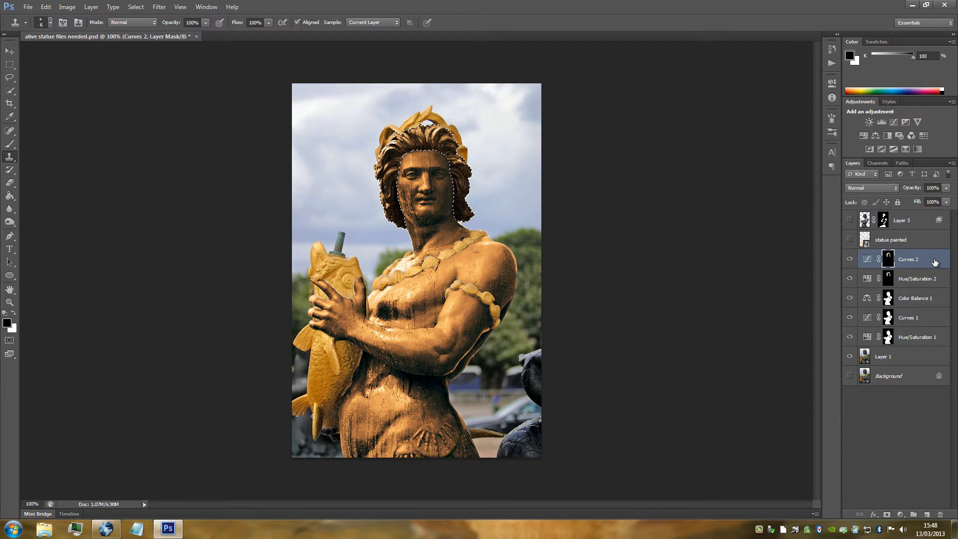
- Clear the selection and set up the Brush tool with a soft round 25 px tip at 24% opacity
key(ctrl+d)
click(10, 144)
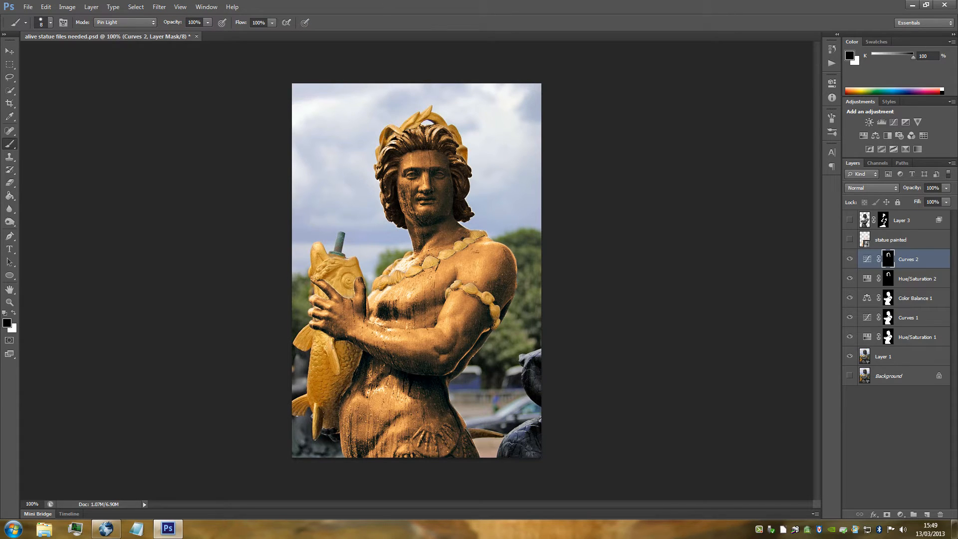
click(51, 23)
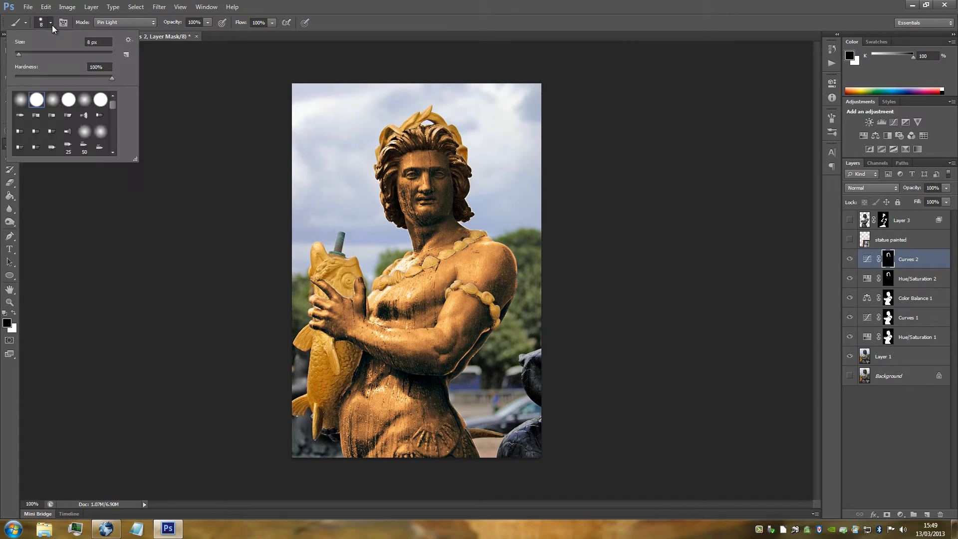
click(20, 100)
drag(20, 55, 25, 53)
click(50, 24)
click(208, 23)
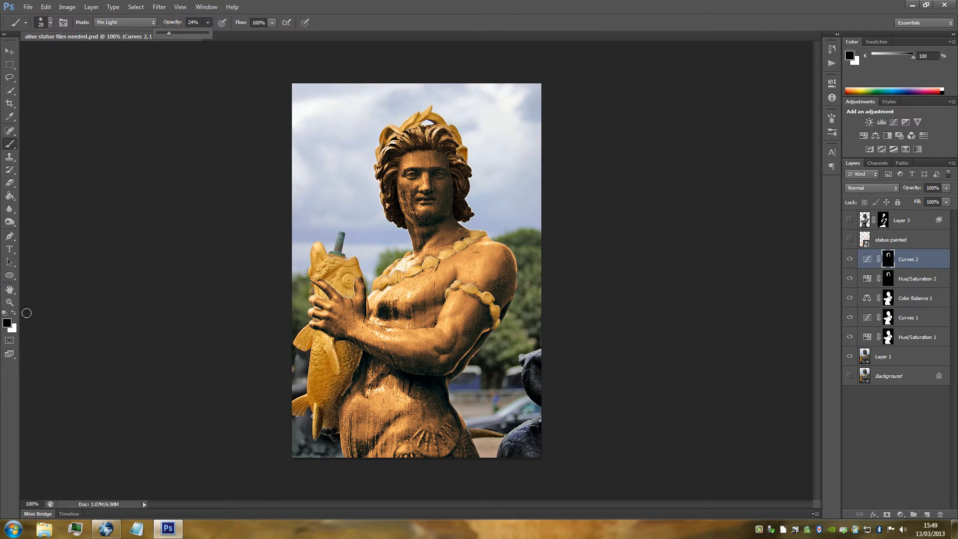
click(7, 323)
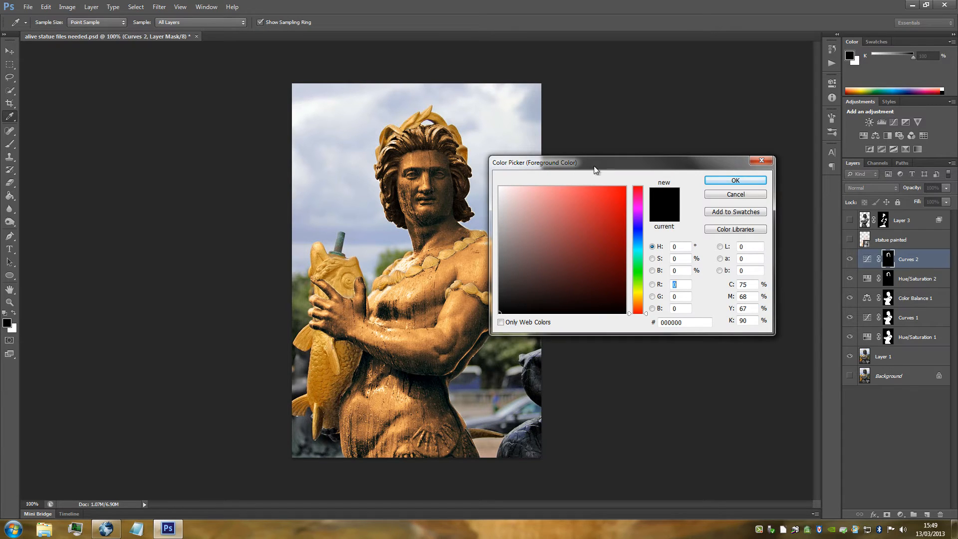
drag(594, 166, 581, 156)
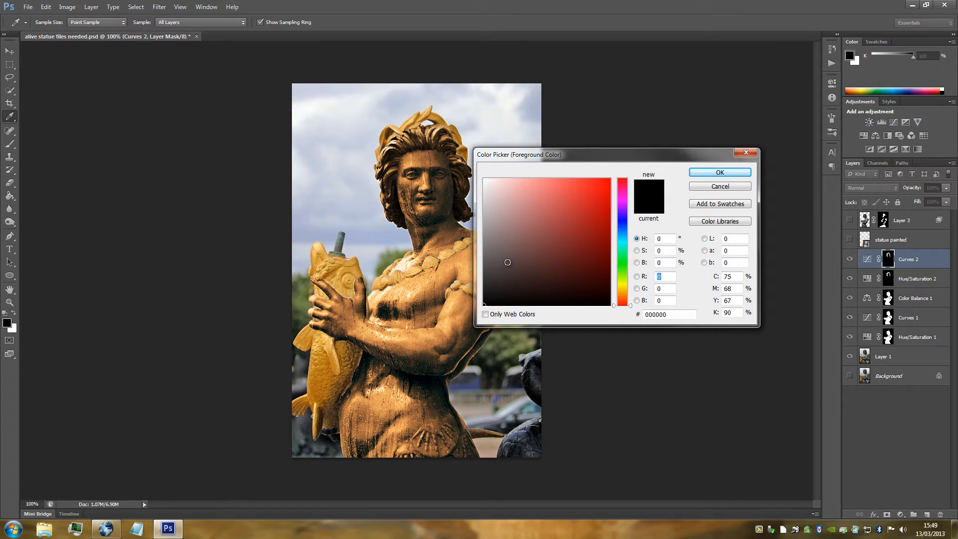
click(724, 187)
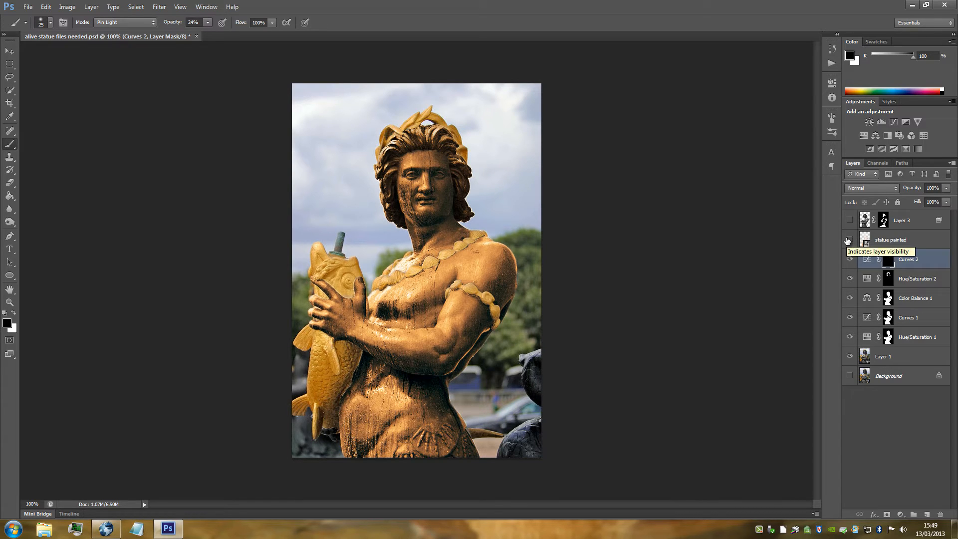
- Make the statue painted layer visible
click(849, 240)
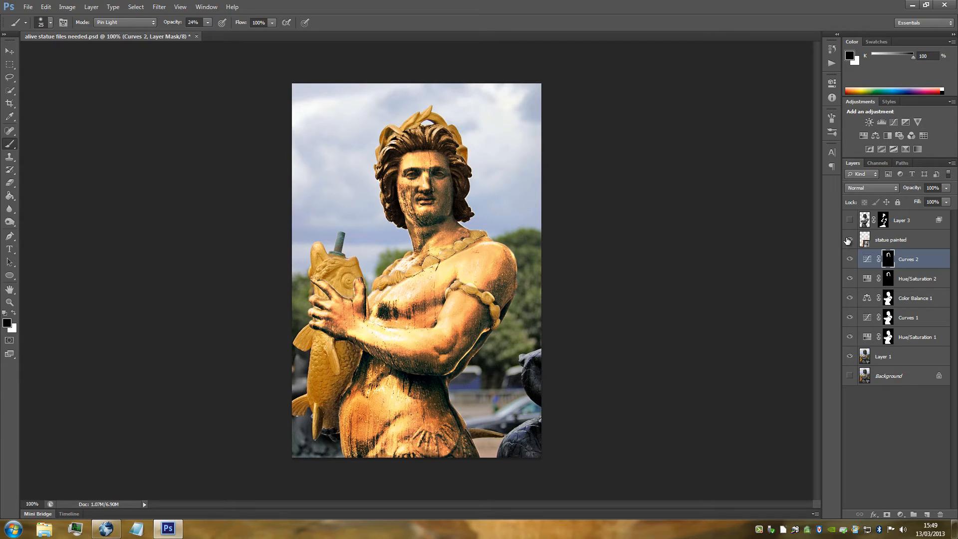
- Preview the statue painted layer in Normal blend mode and return it to Overlay
click(904, 240)
click(872, 188)
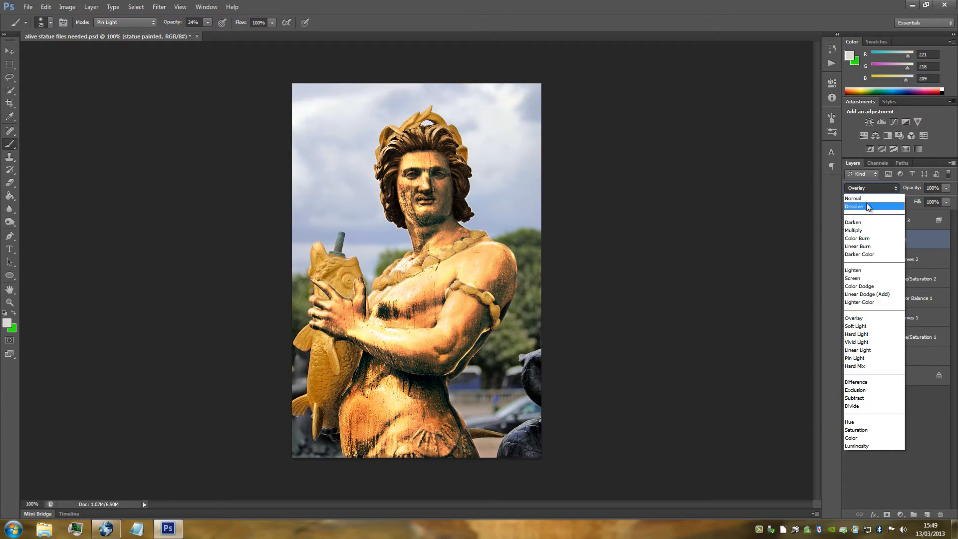
click(868, 198)
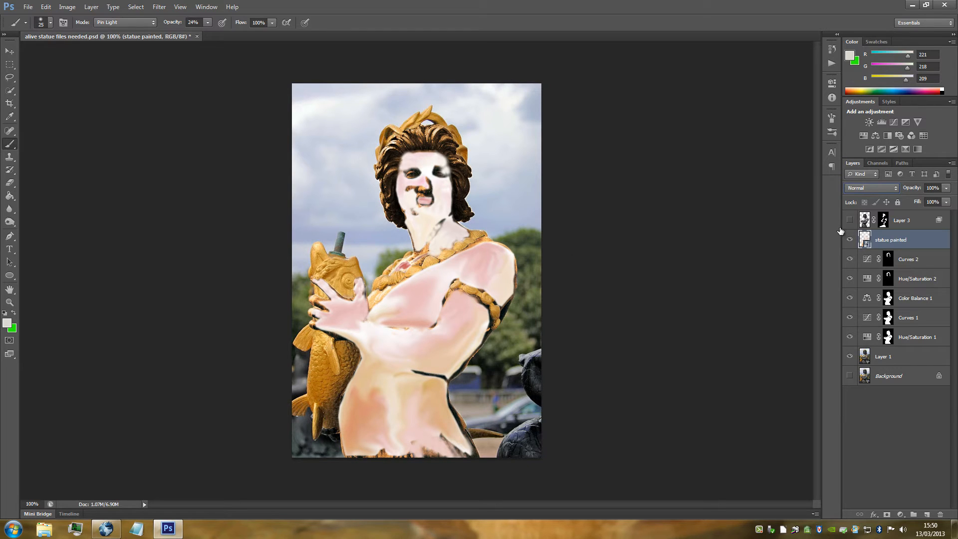
click(881, 190)
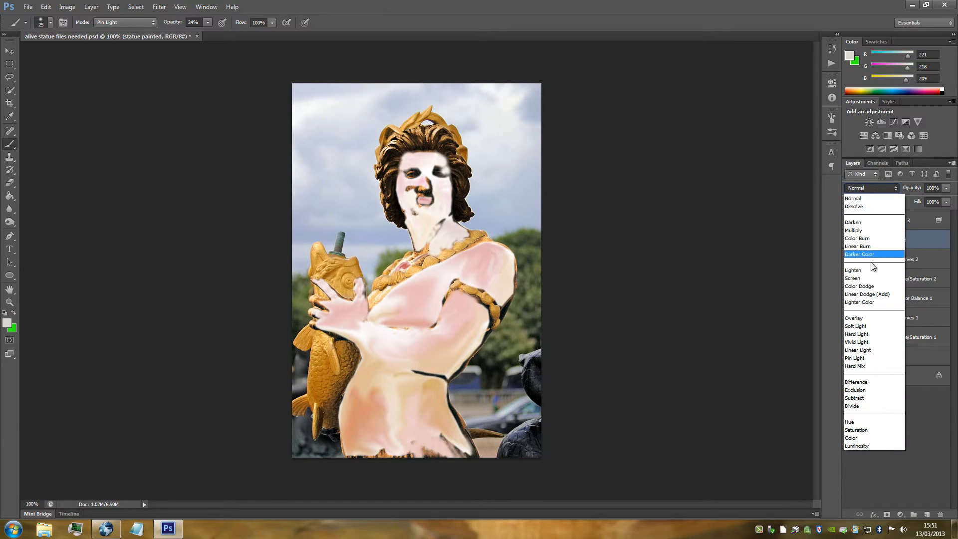
click(866, 322)
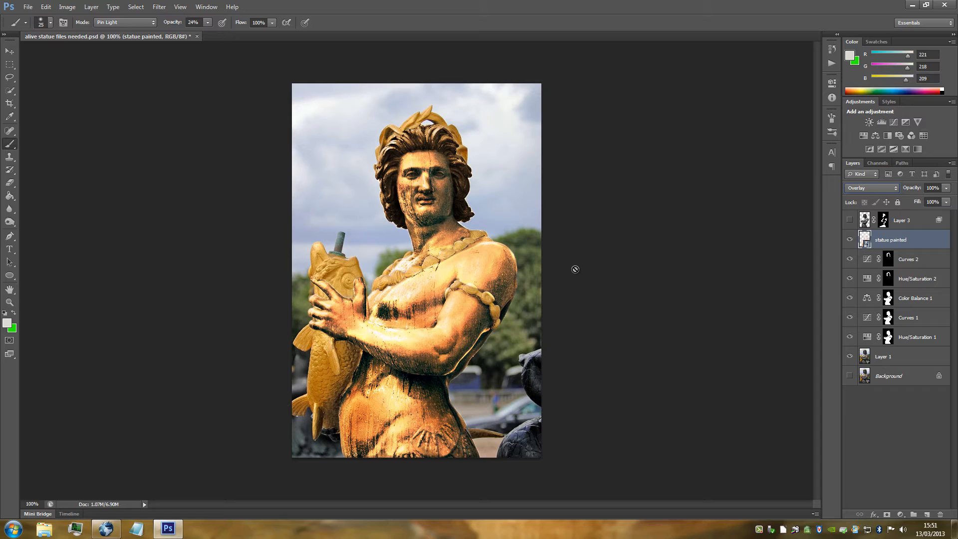
- Copy the statue from Layer 1 onto a new layer using the Hue/Saturation 1 mask as selection, and place it above all other layers
click(922, 358)
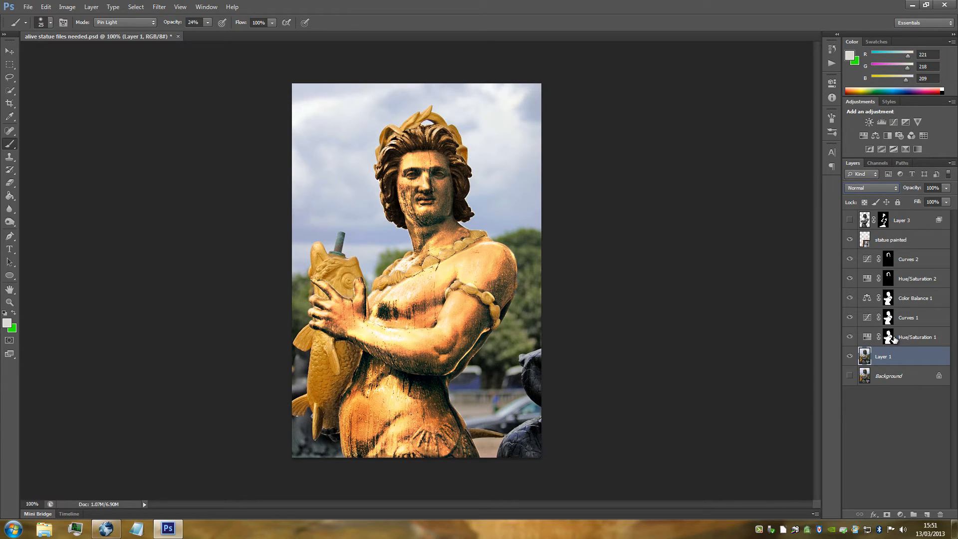
drag(895, 339, 889, 340)
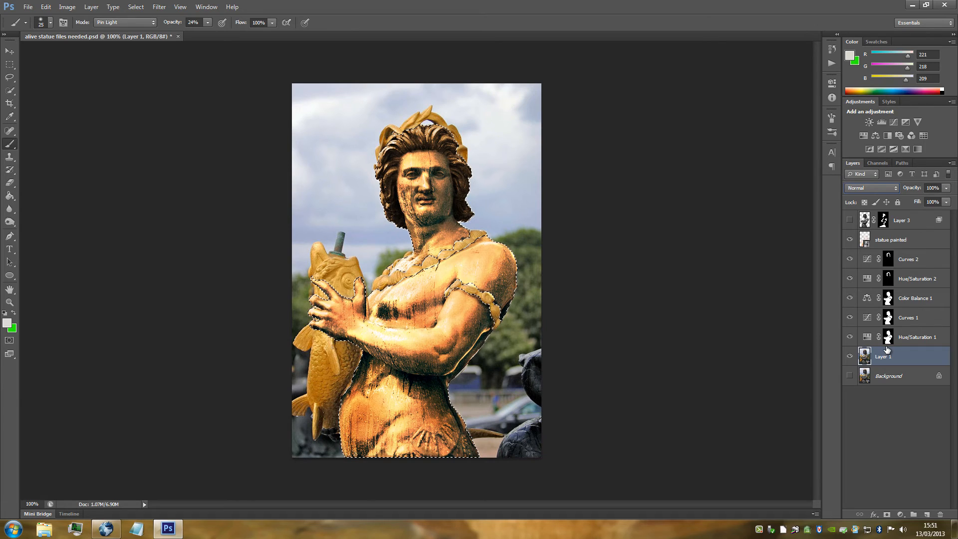
key(ctrl+shift+alt+n)
key(ctrl+d)
key(ctrl+shift+alt+e)
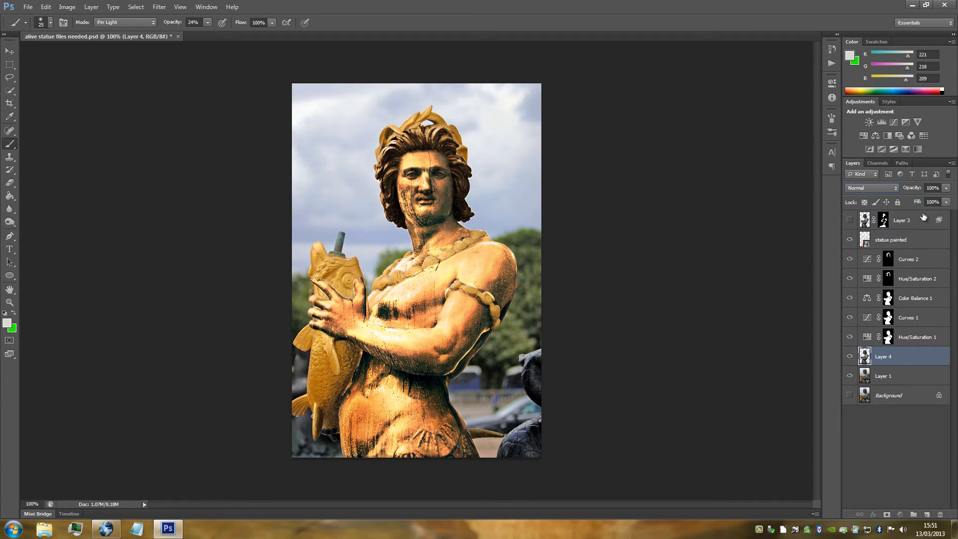
key(ctrl+shift+bracketright)
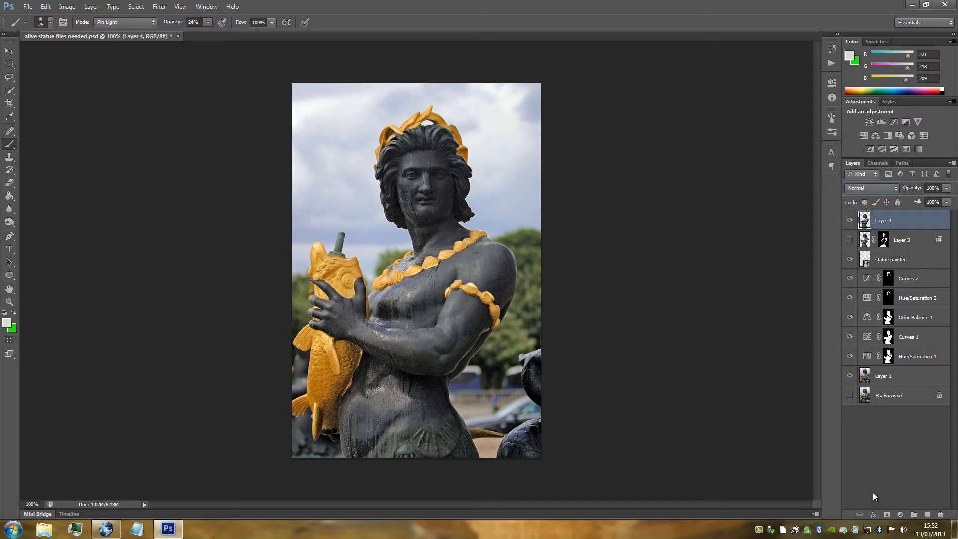
- Add a layer mask to the copied statue layer and fill the mask with black
click(887, 515)
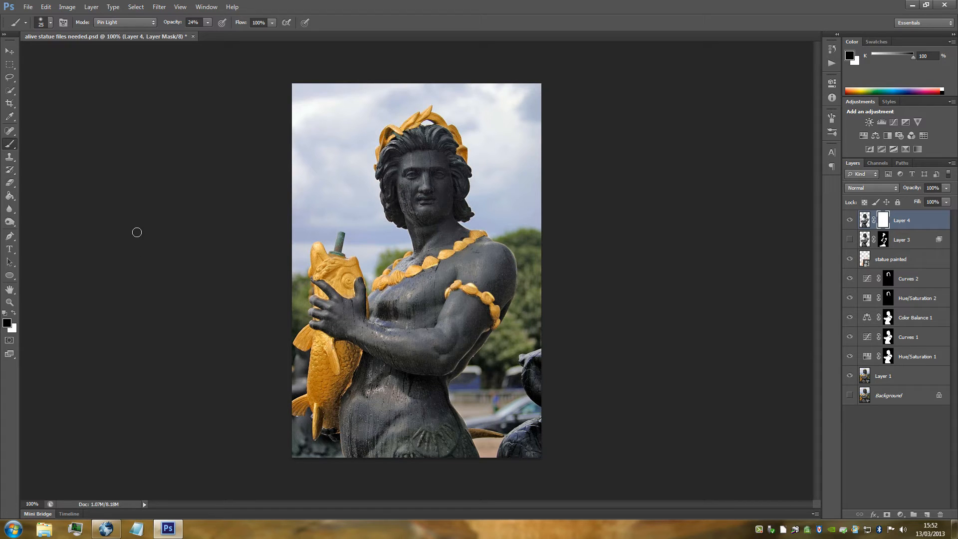
click(14, 196)
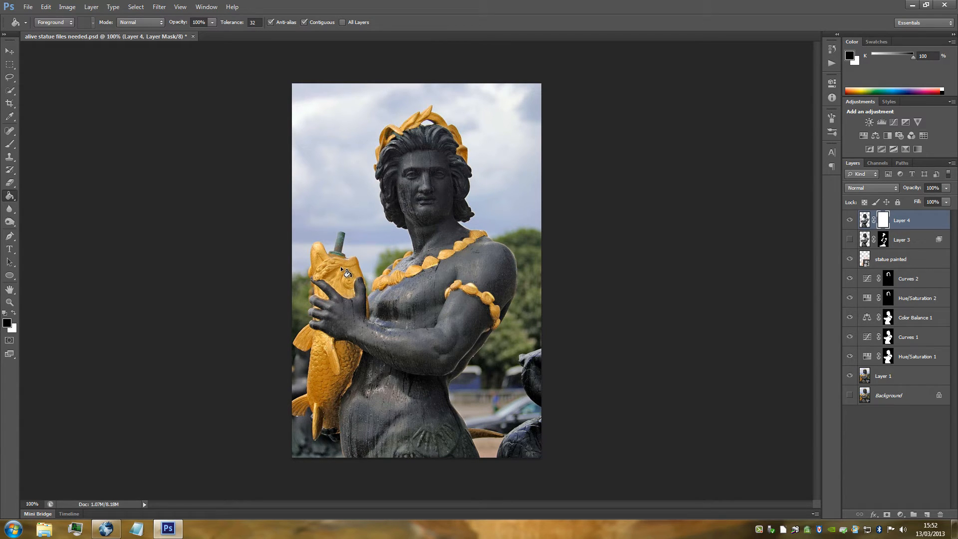
click(368, 188)
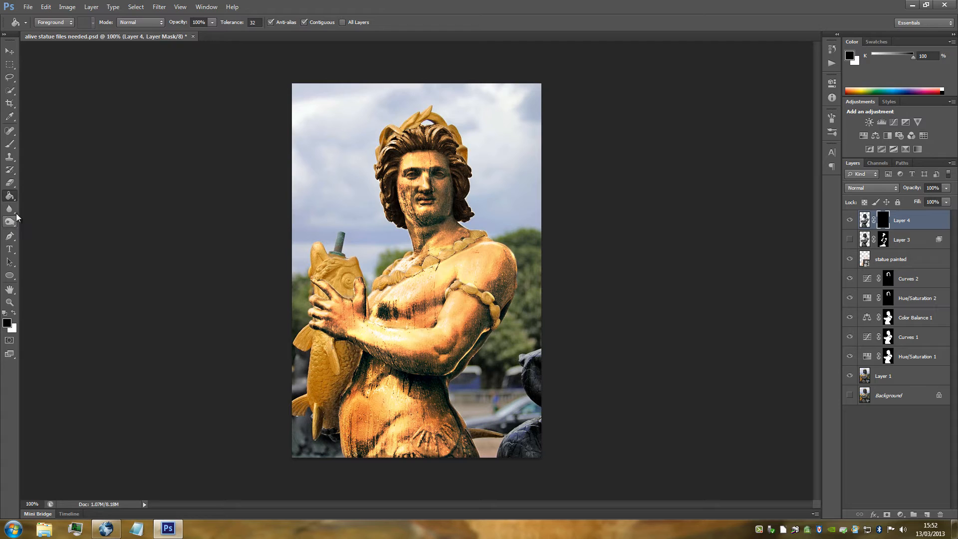
- Prepare the Brush tool for the mask with white as foreground colour and a hard round 25 px tip
click(11, 146)
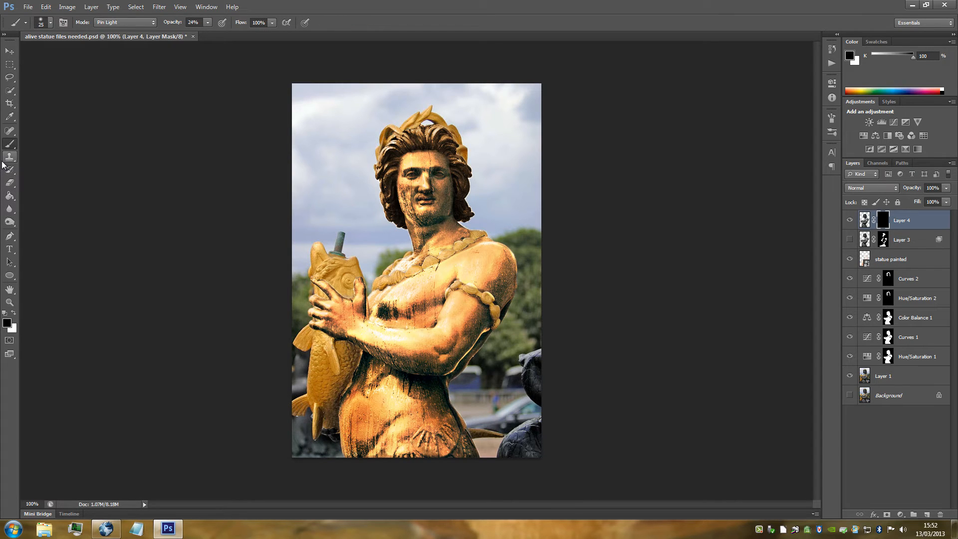
key(x)
click(50, 24)
click(36, 99)
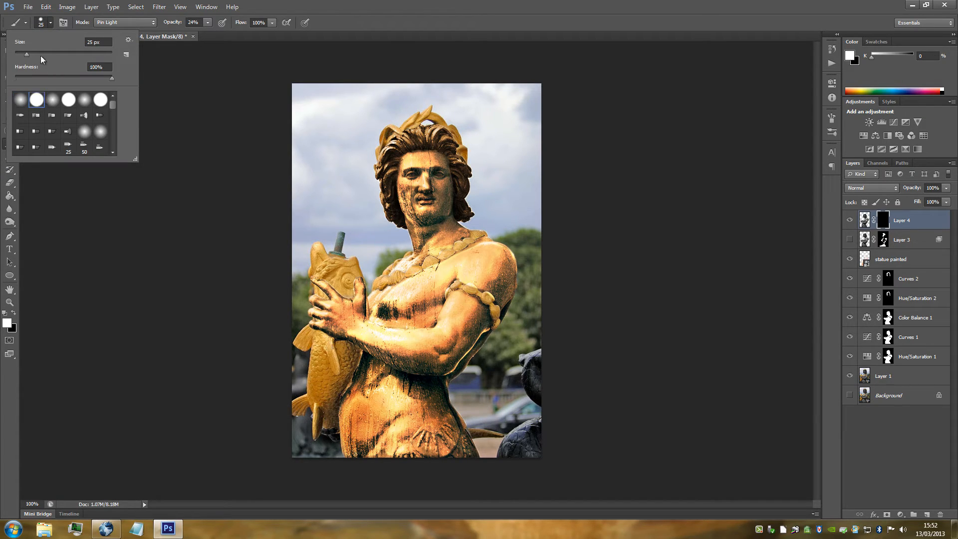
click(49, 22)
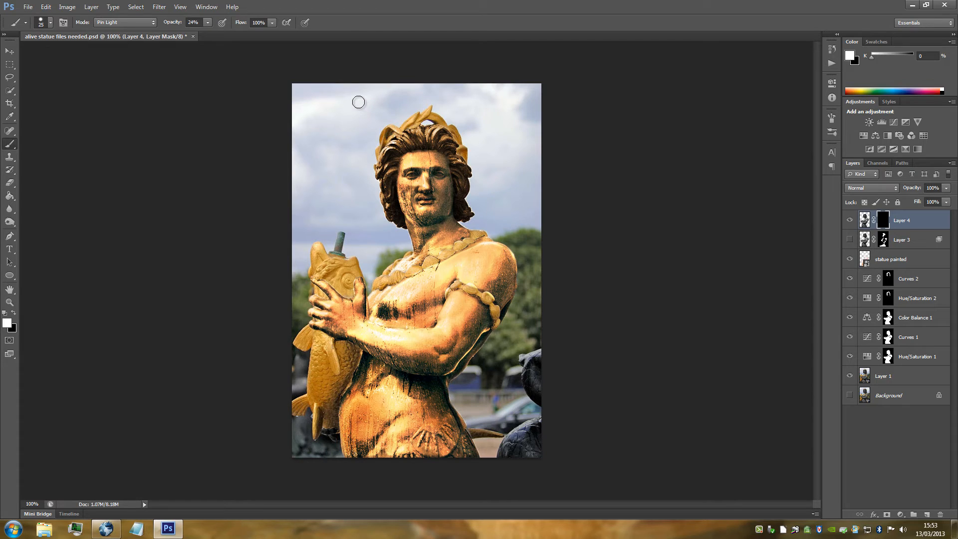
- Delete the copied statue layer with the black mask and make Layer 3 visible
click(928, 225)
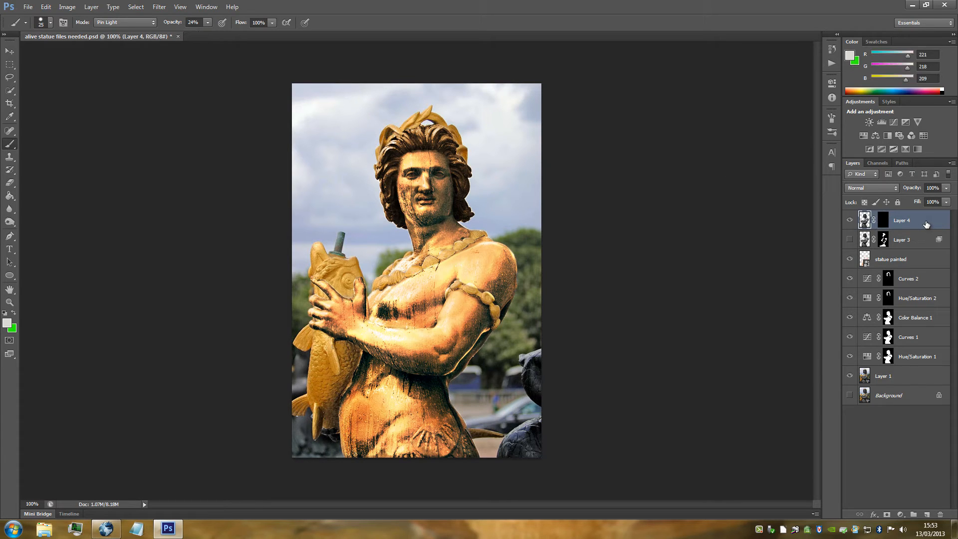
key(Delete)
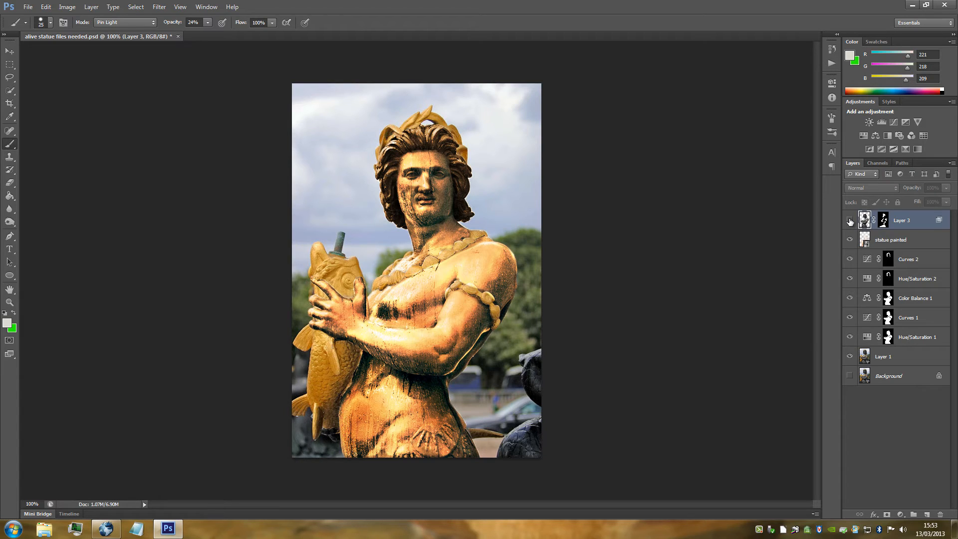
click(850, 221)
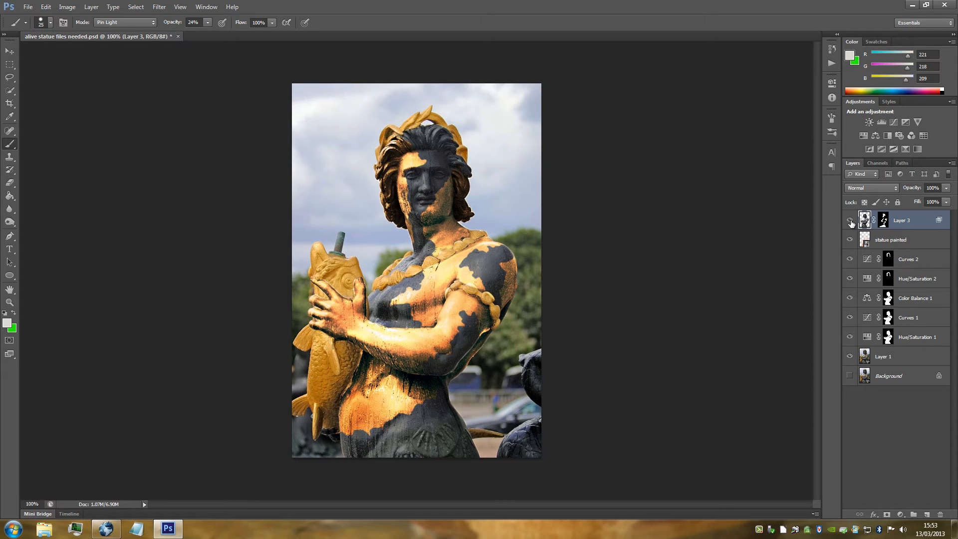
- Add a Drop Shadow effect to Layer 3
double_click(927, 219)
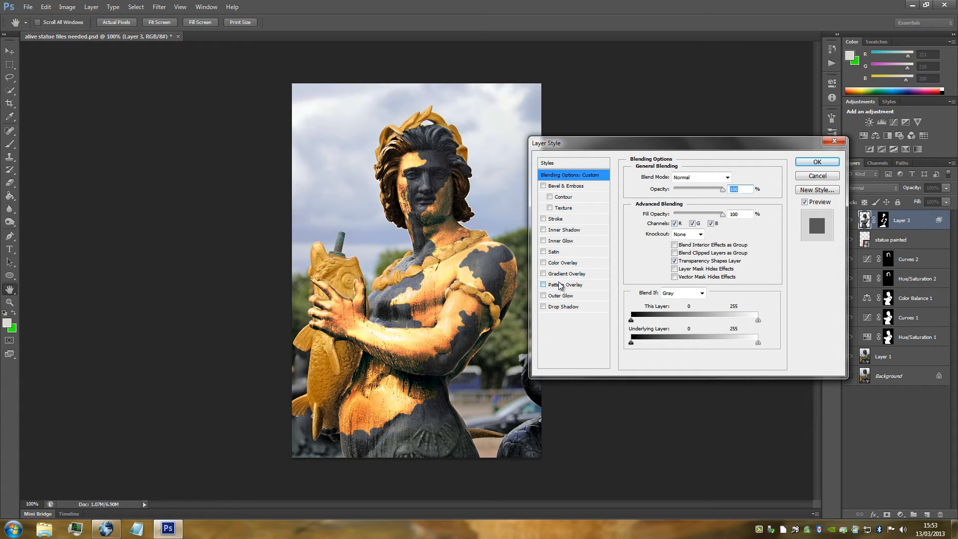
click(544, 306)
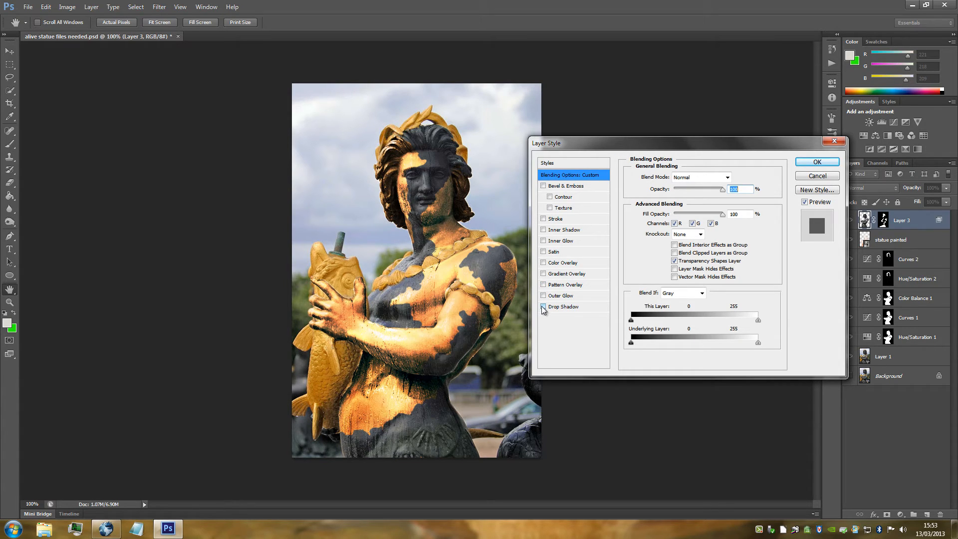
click(582, 307)
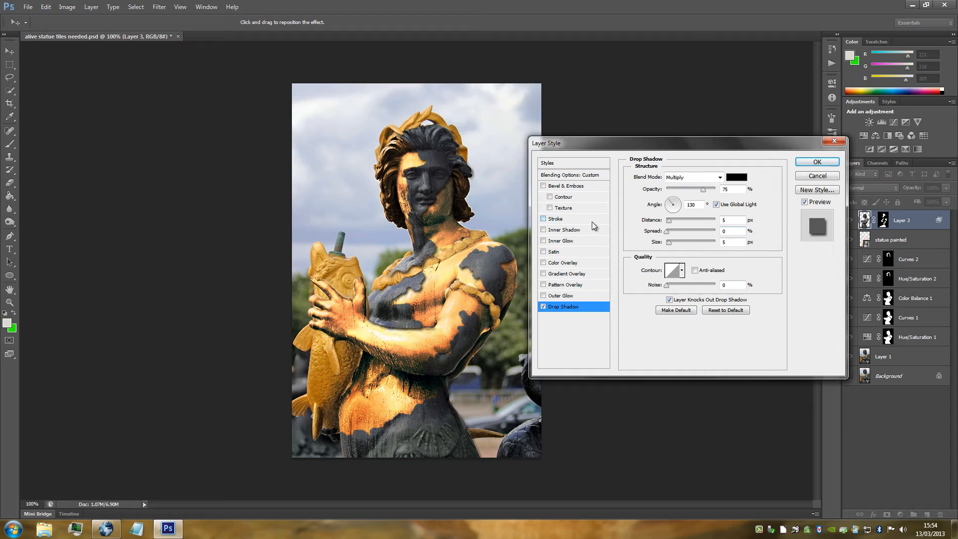
- Enable an Inner Bevel effect on Layer 3 with the Chisel Soft technique
click(578, 187)
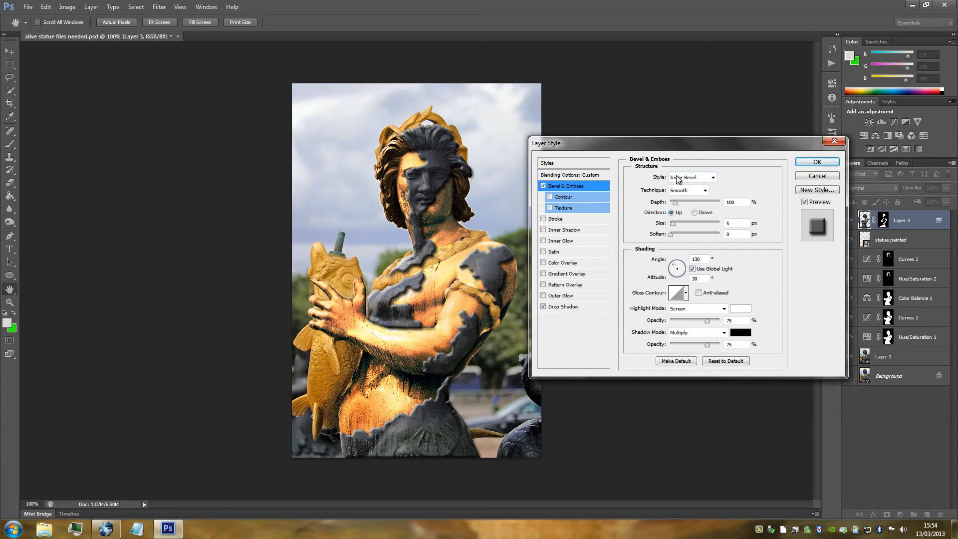
click(706, 192)
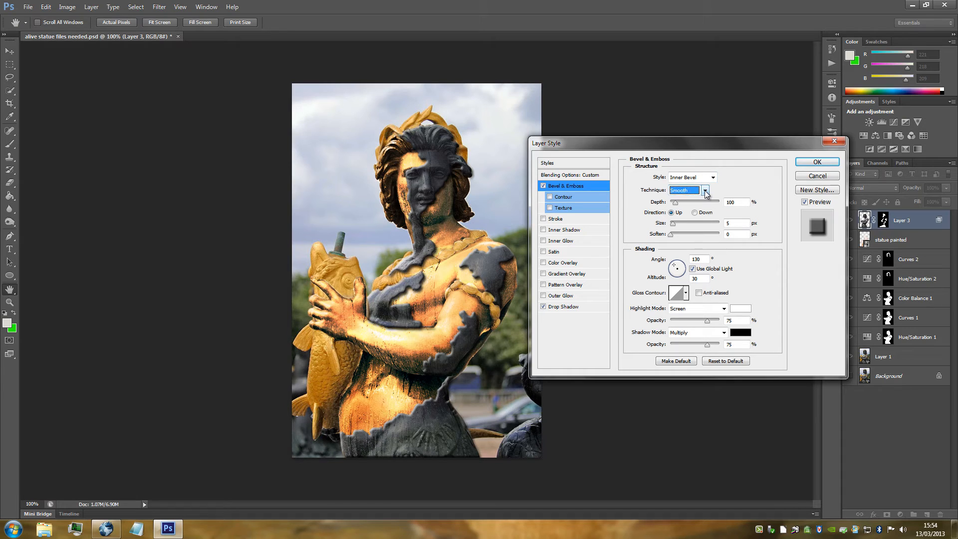
click(705, 192)
click(684, 215)
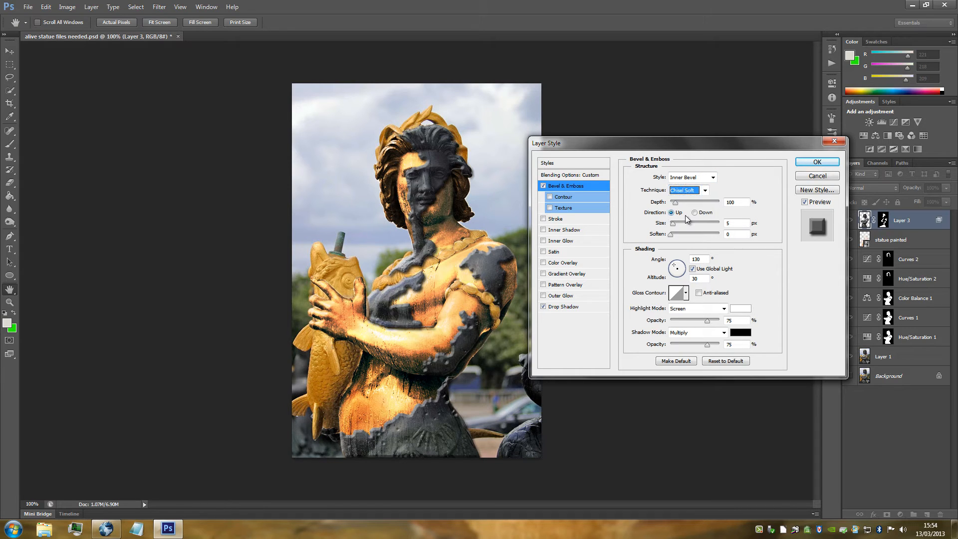
- Set the bevel's depth to 71%, size to 3 px and highlight opacity to 100%, and apply the layer style
drag(738, 203, 725, 206)
text(71)
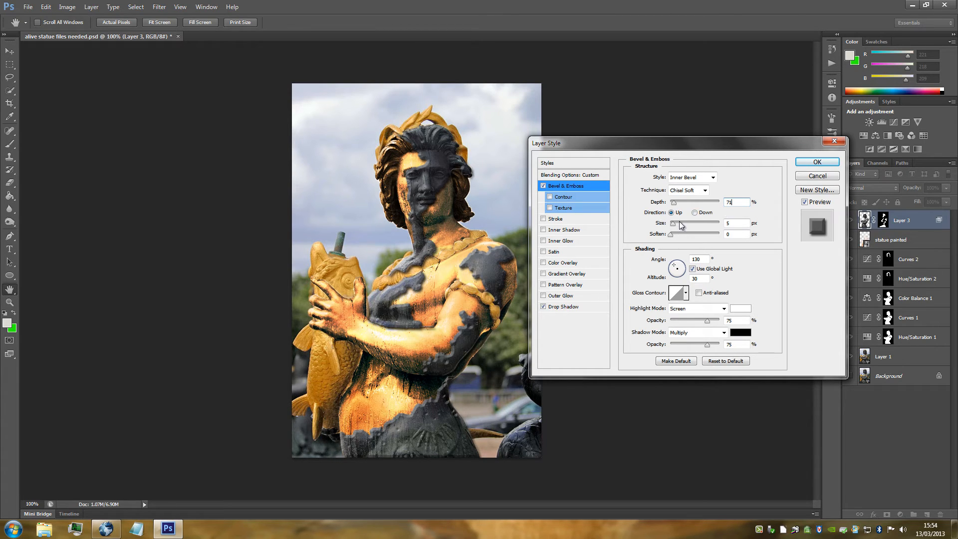
drag(736, 223, 726, 224)
text(3)
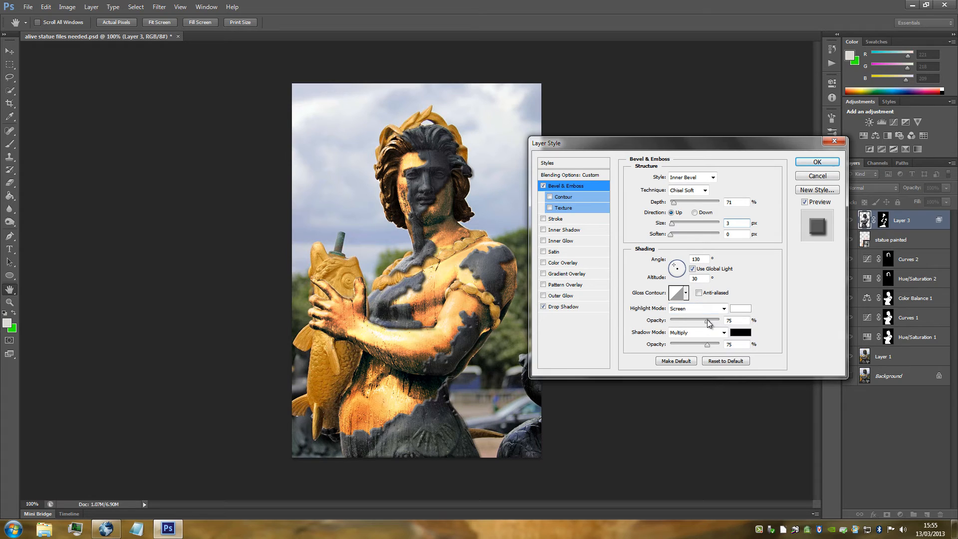
drag(707, 322, 722, 323)
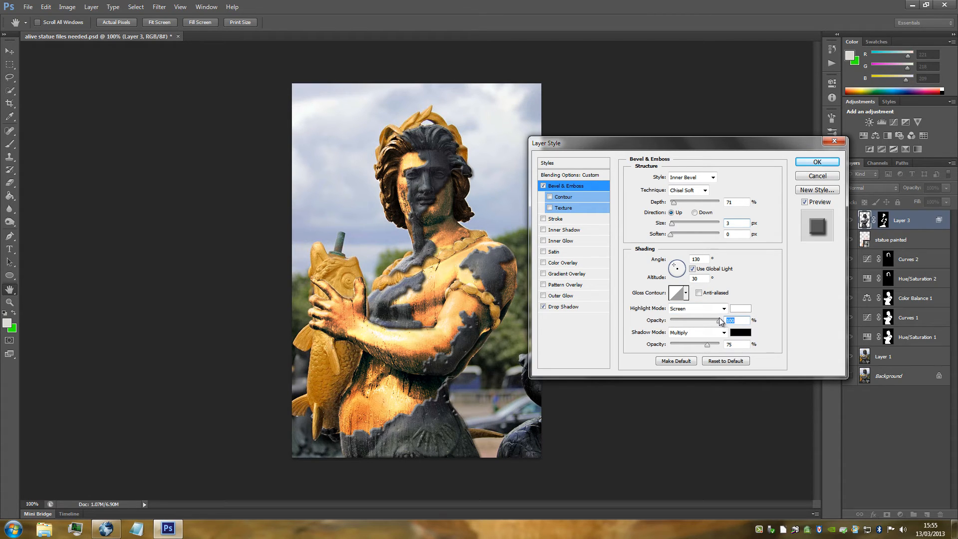
click(817, 162)
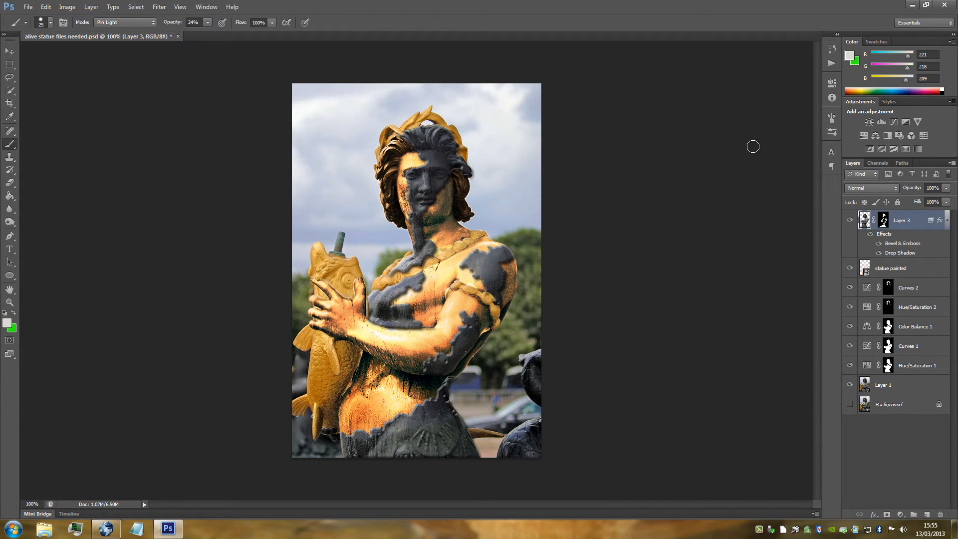
- Convert Layer 3's bevel and drop shadow effects into separate layers, accepting the warning
right_click(940, 223)
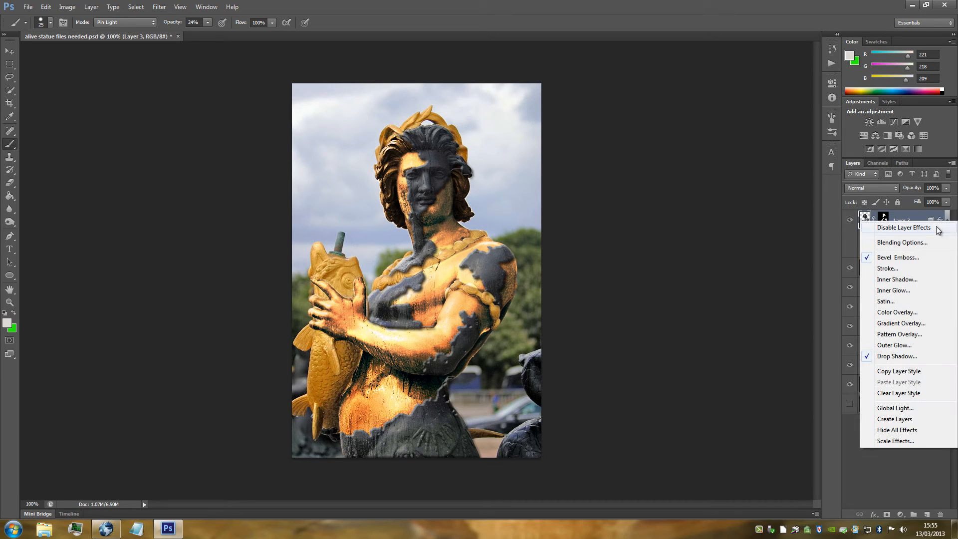
click(898, 420)
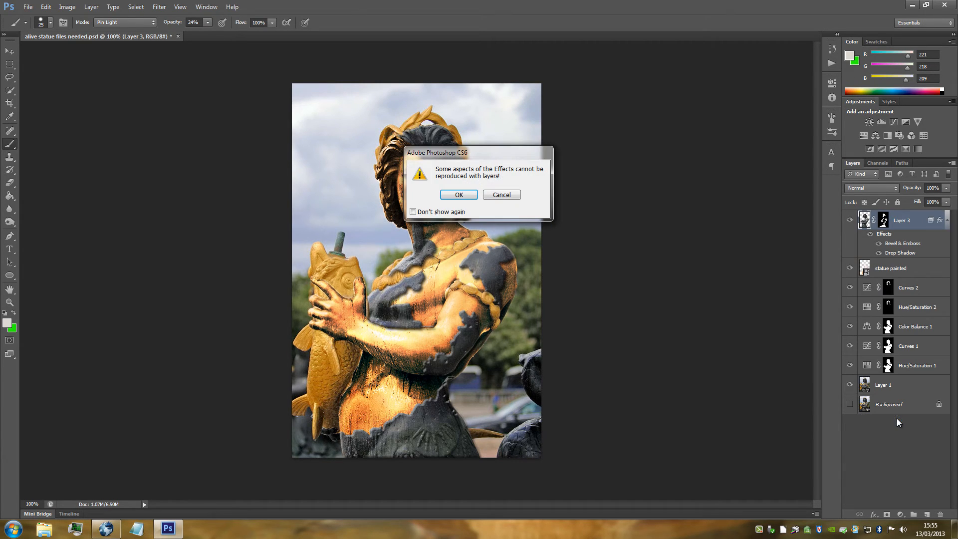
click(458, 194)
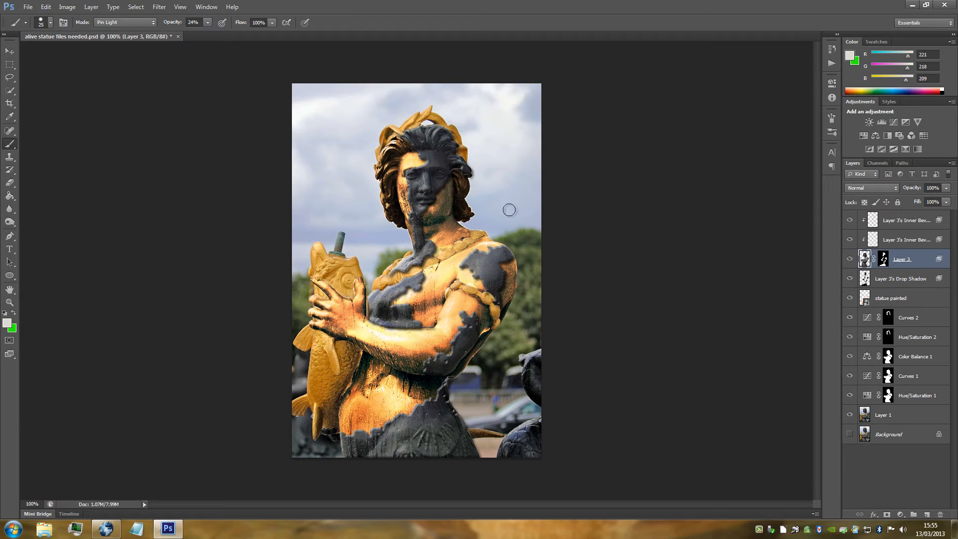
- Hide Layer 3's two inner bevel layers and show only its drop shadow layer
click(850, 221)
click(849, 241)
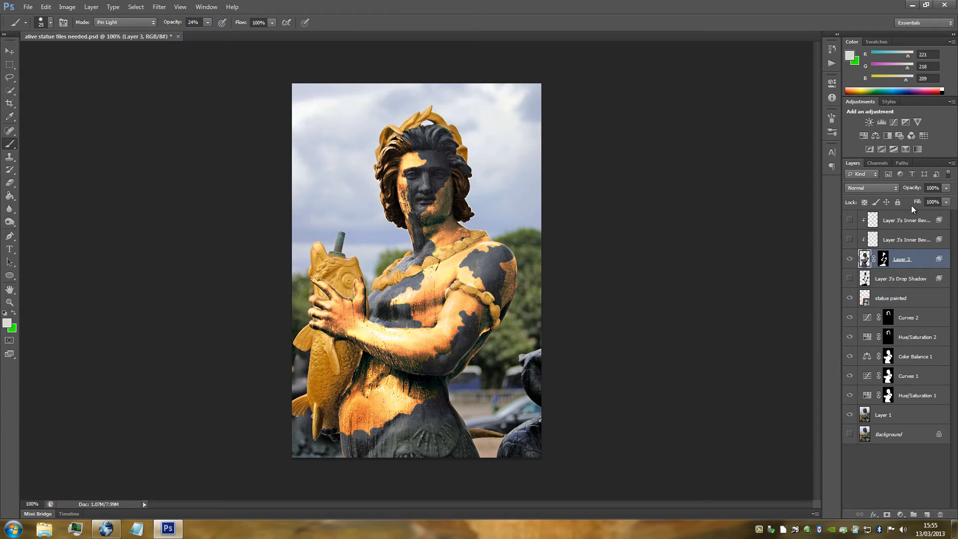
click(850, 279)
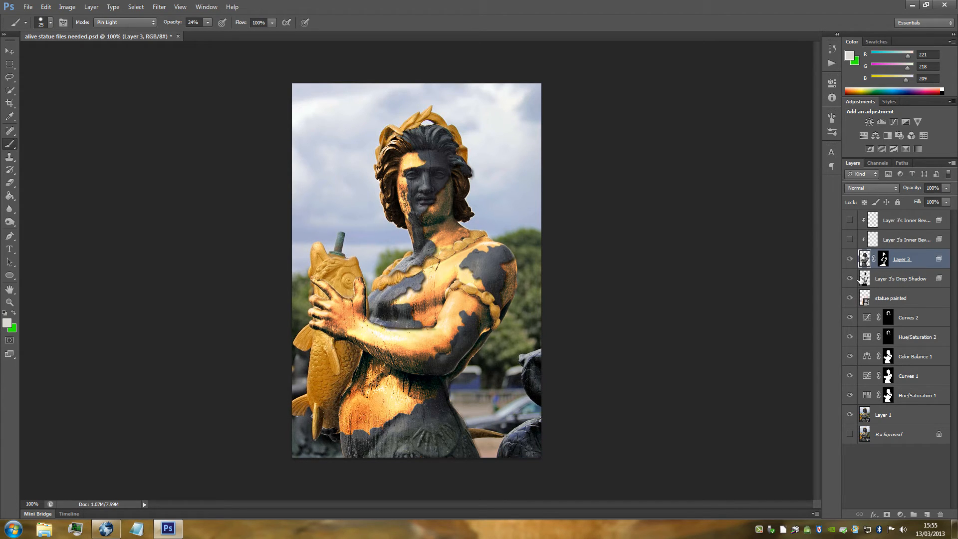
- Add a layer mask to Layer 3's drop shadow layer and make black the foreground colour
click(912, 283)
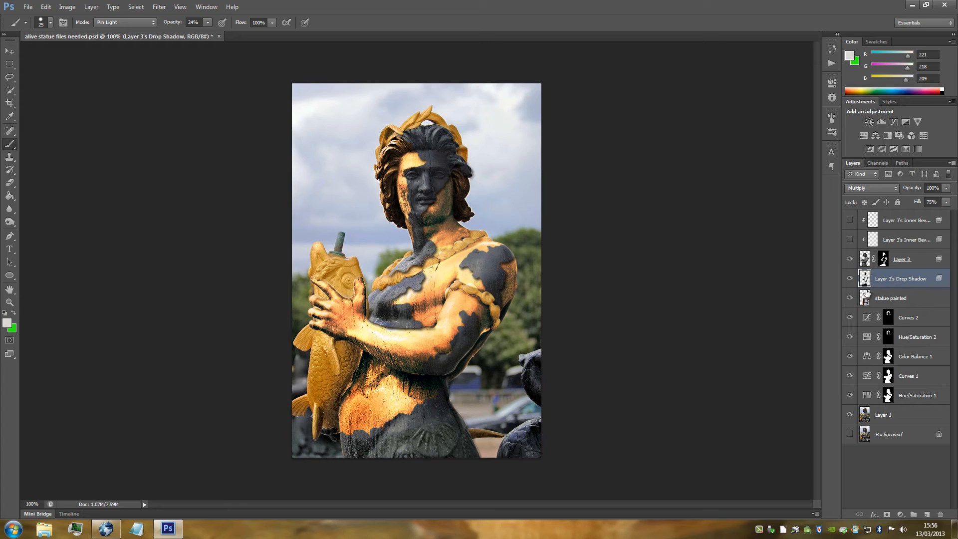
click(887, 514)
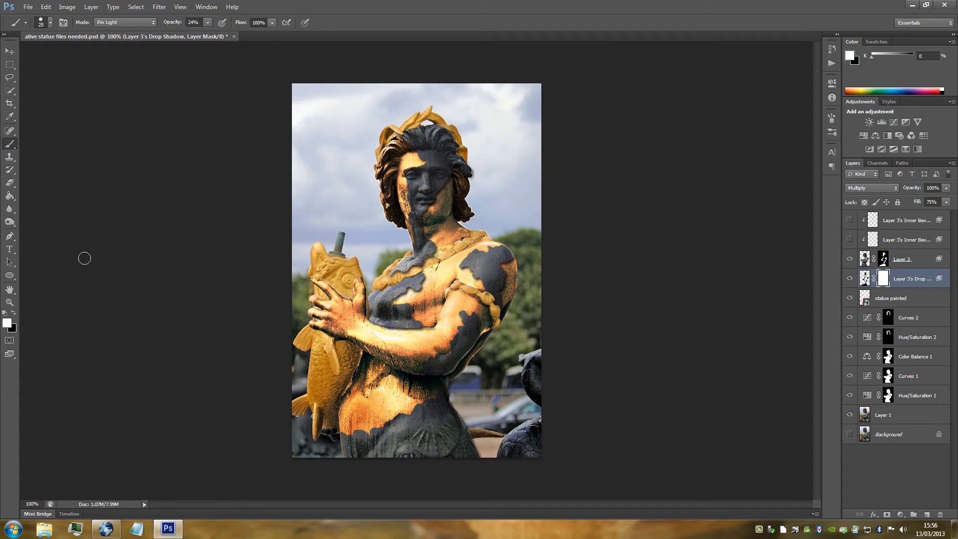
key(x)
- Set the brush opacity to 100% and mask out the drop shadow on the torso along the waist patch and below the forearm
click(48, 23)
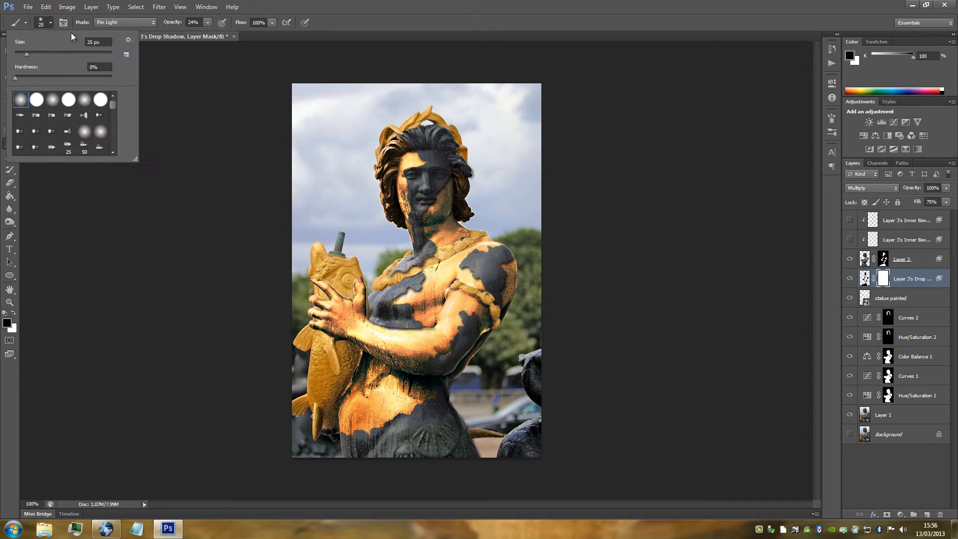
click(50, 22)
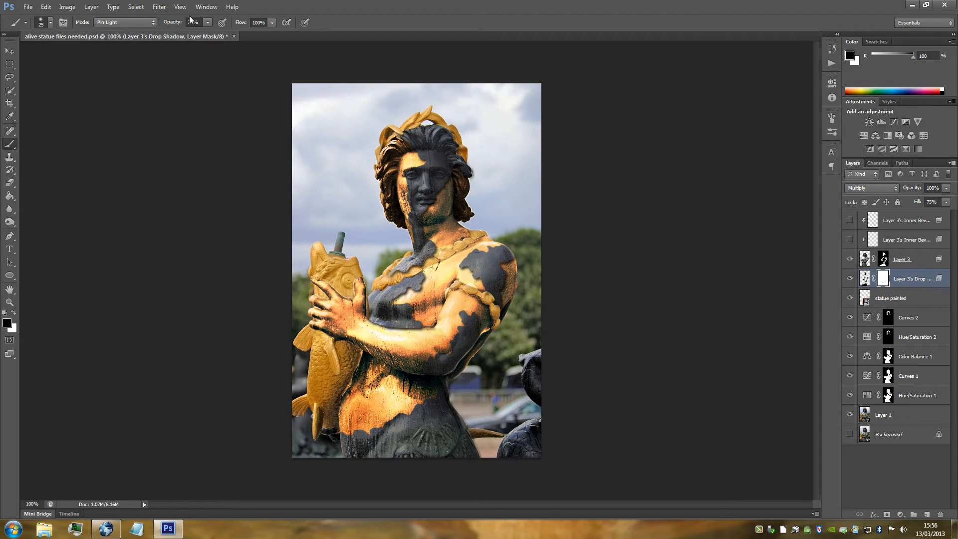
click(207, 22)
drag(208, 33, 267, 40)
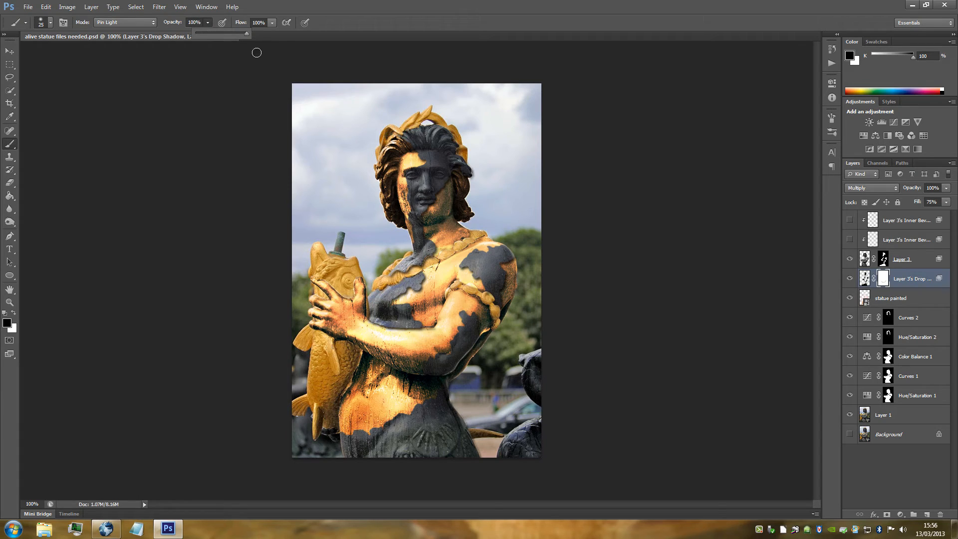
click(370, 364)
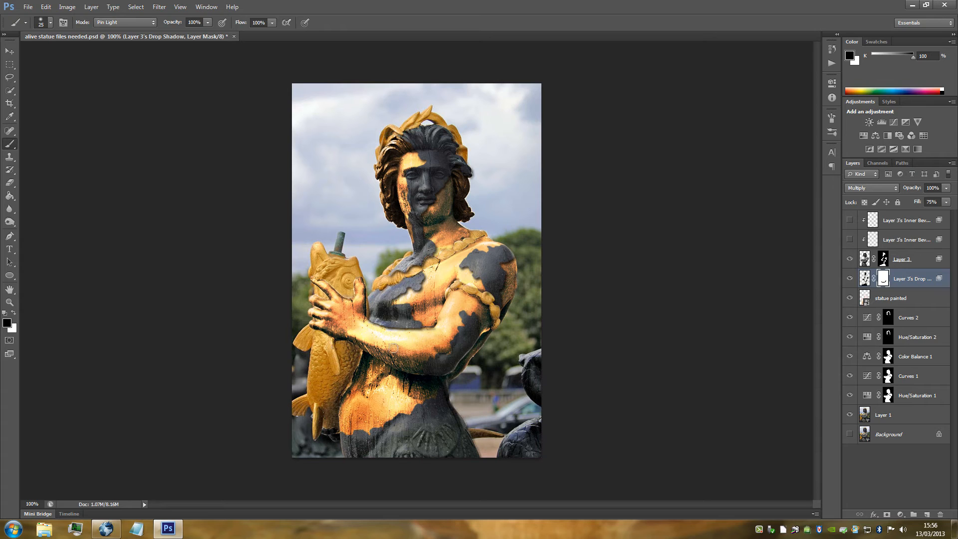
mouse_move(373, 331)
mouse_down()
mouse_move(433, 337)
mouse_move(406, 330)
mouse_up()
- Show Layer 3's Inner Bevel Highlights layer and add a layer mask to it
click(907, 239)
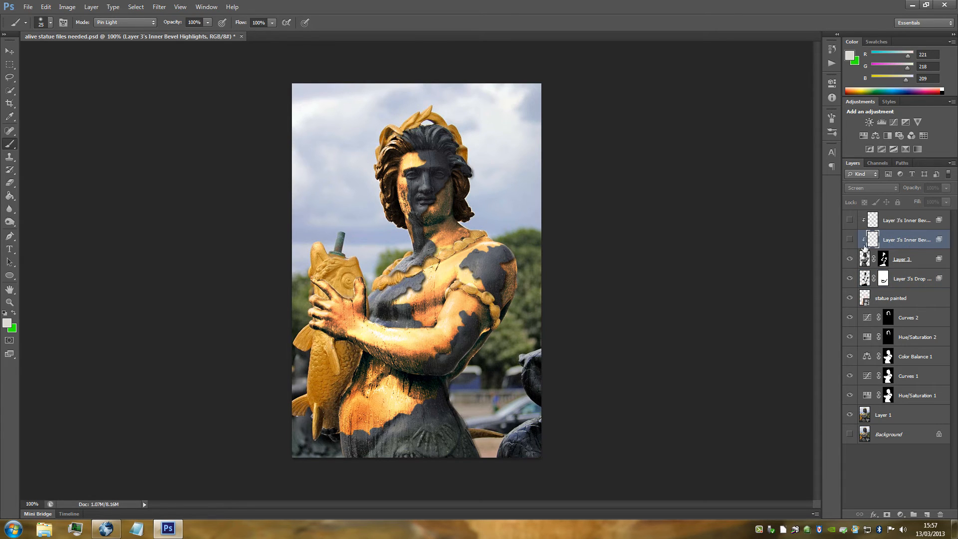
click(850, 240)
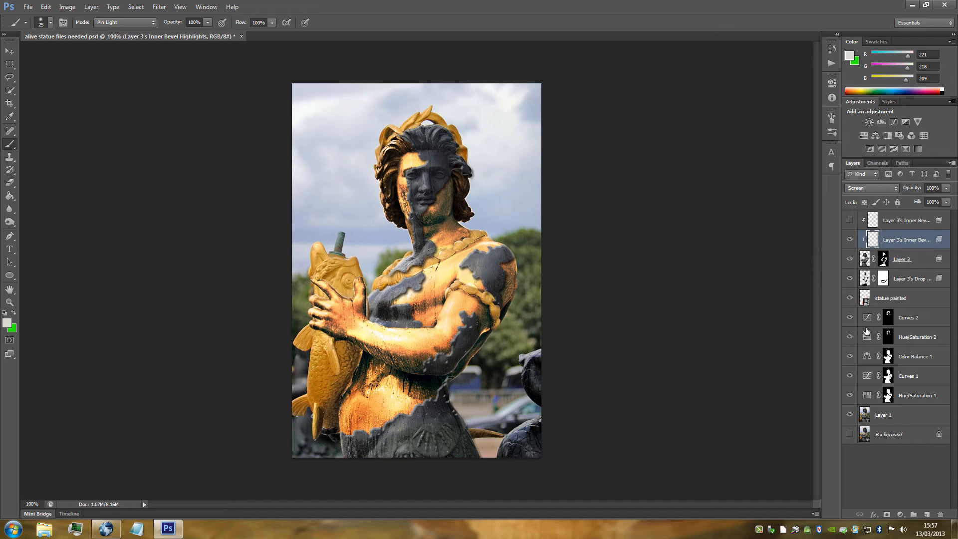
click(887, 514)
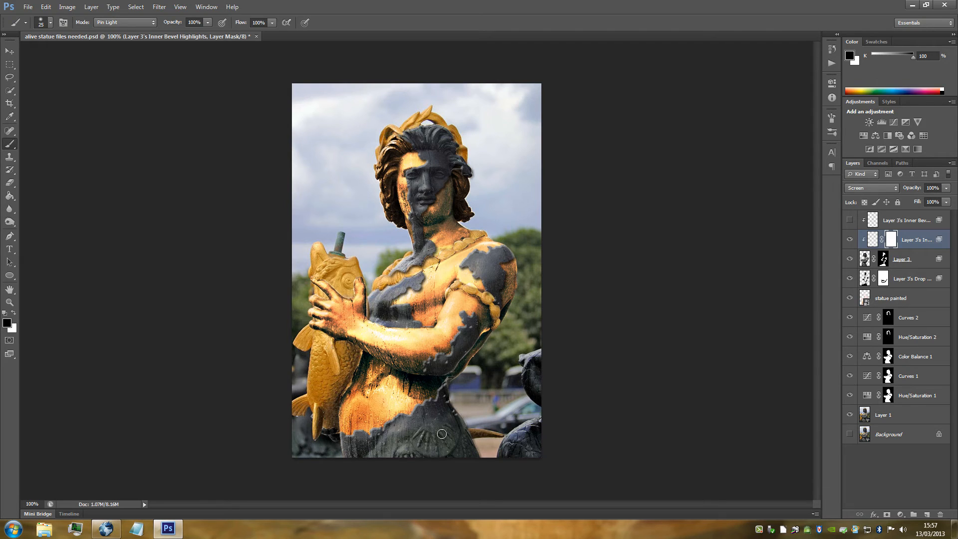
- Paint black on the highlights mask to remove the bevel highlights around the stone patch at the waist
scroll(443, 430, up, 4)
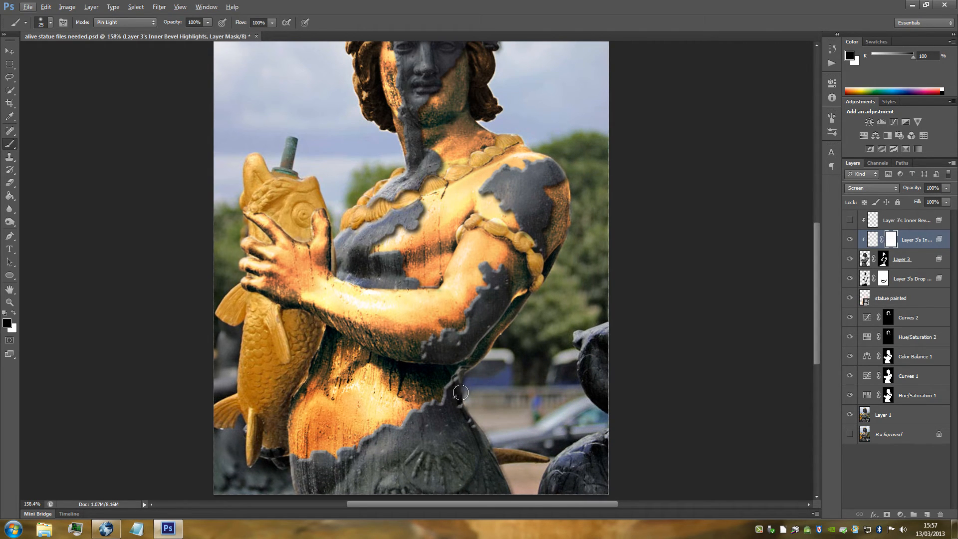
mouse_move(459, 392)
mouse_down()
mouse_move(465, 413)
mouse_move(467, 380)
mouse_move(458, 391)
mouse_move(468, 375)
mouse_move(449, 411)
mouse_move(417, 418)
mouse_move(405, 438)
mouse_move(387, 434)
mouse_move(337, 468)
mouse_move(319, 461)
mouse_move(326, 464)
mouse_move(293, 468)
mouse_up()
mouse_move(430, 412)
mouse_down()
mouse_move(450, 406)
mouse_move(479, 372)
mouse_move(509, 370)
mouse_move(527, 388)
mouse_up()
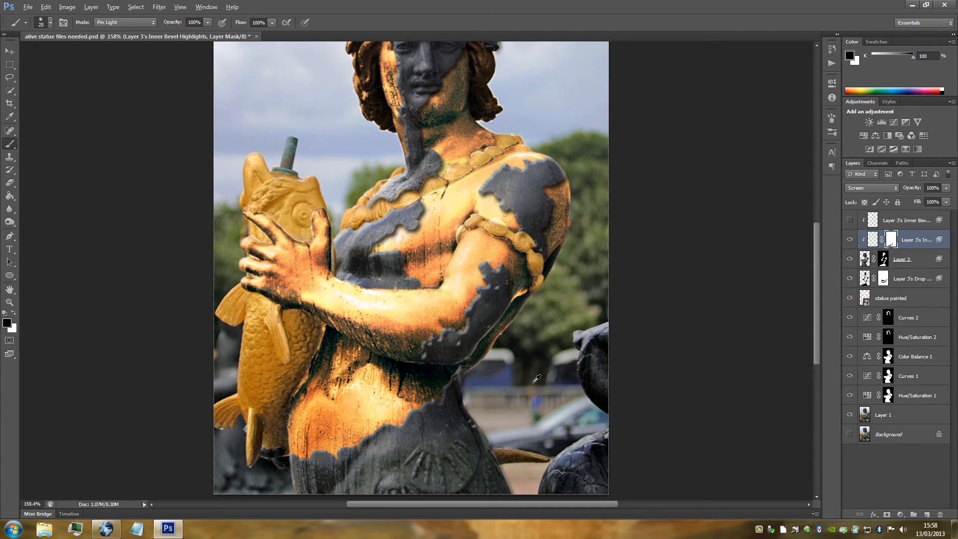
- Mask out the bevel highlights inside the stone patches on the upper arm, shoulder and chest
alt+scroll(524, 372, down, 1)
alt+scroll(481, 307, up, 4)
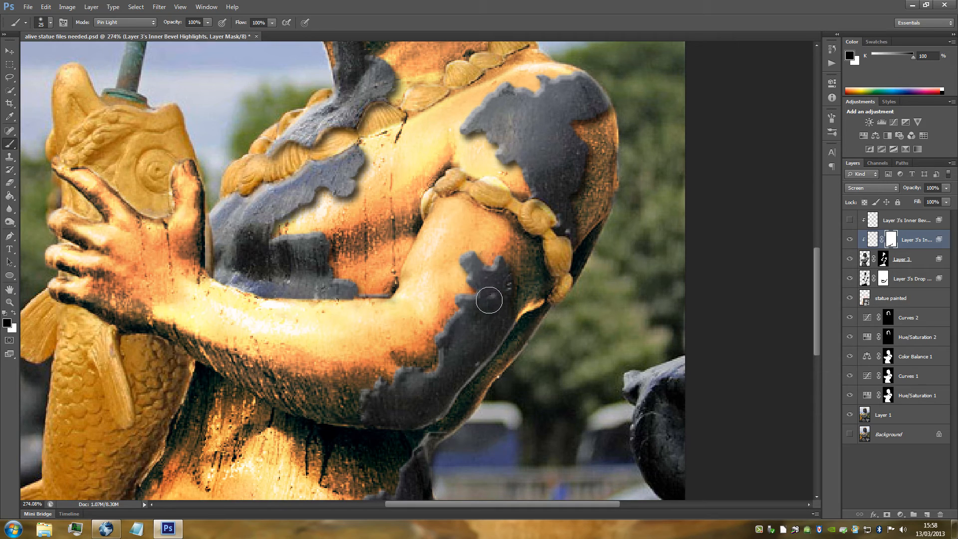
drag(499, 279, 477, 269)
scroll(545, 310, up, 5)
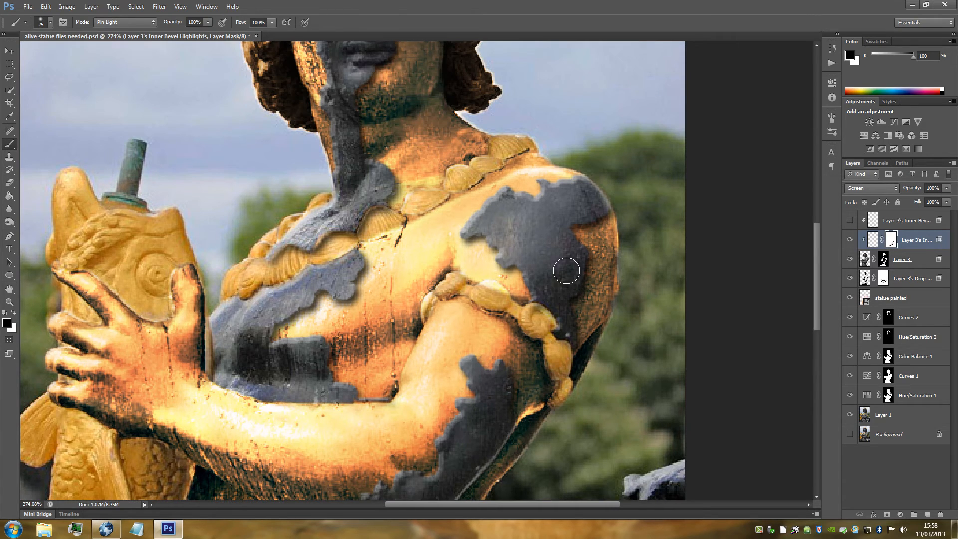
mouse_move(482, 227)
mouse_down()
mouse_move(477, 232)
mouse_move(507, 207)
mouse_move(567, 195)
mouse_up()
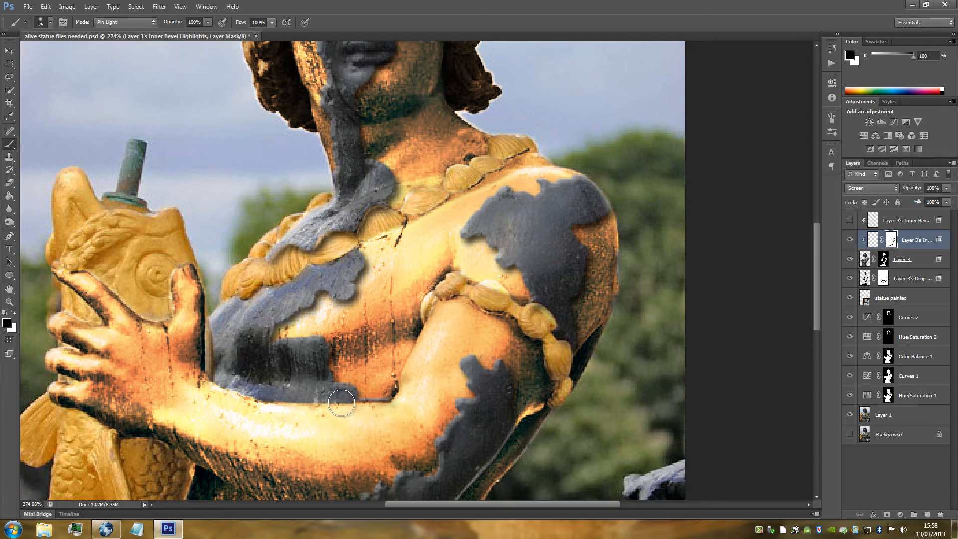
- Mask out the unwanted bevel highlights on the stone areas of the neck, face and forehead
scroll(361, 383, up, 3)
scroll(364, 368, down, 2)
scroll(404, 227, up, 1)
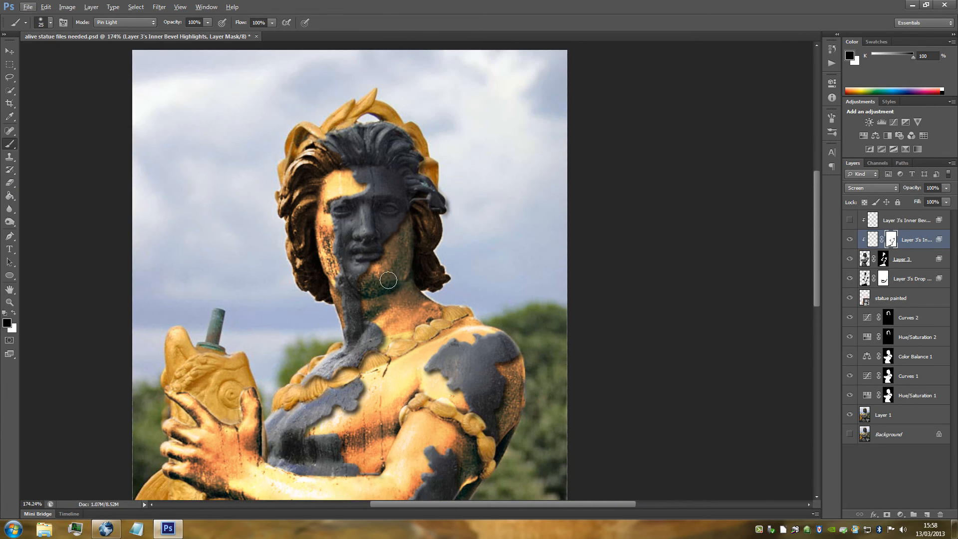
scroll(388, 280, up, 3)
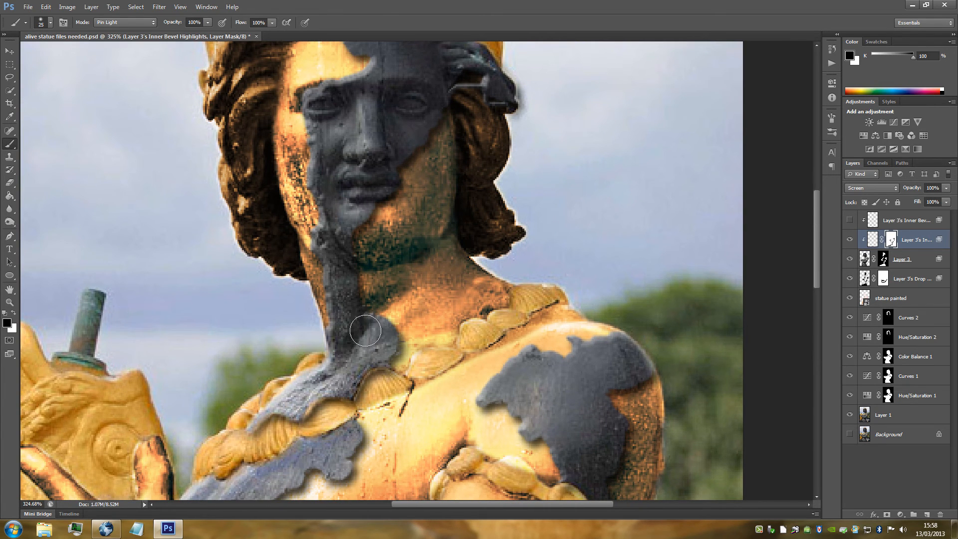
scroll(347, 221, up, 2)
scroll(347, 220, up, 1)
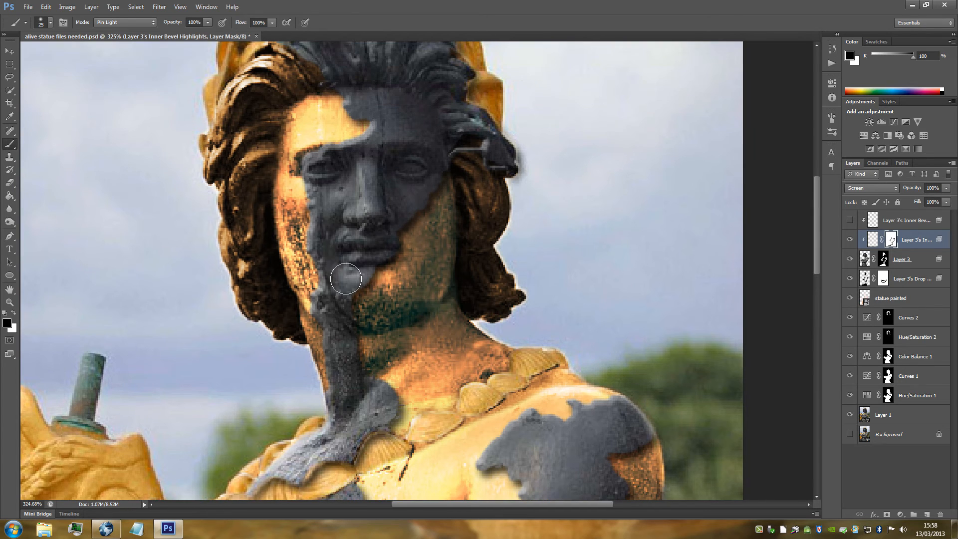
mouse_move(330, 210)
mouse_down()
mouse_move(335, 162)
mouse_move(388, 132)
mouse_up()
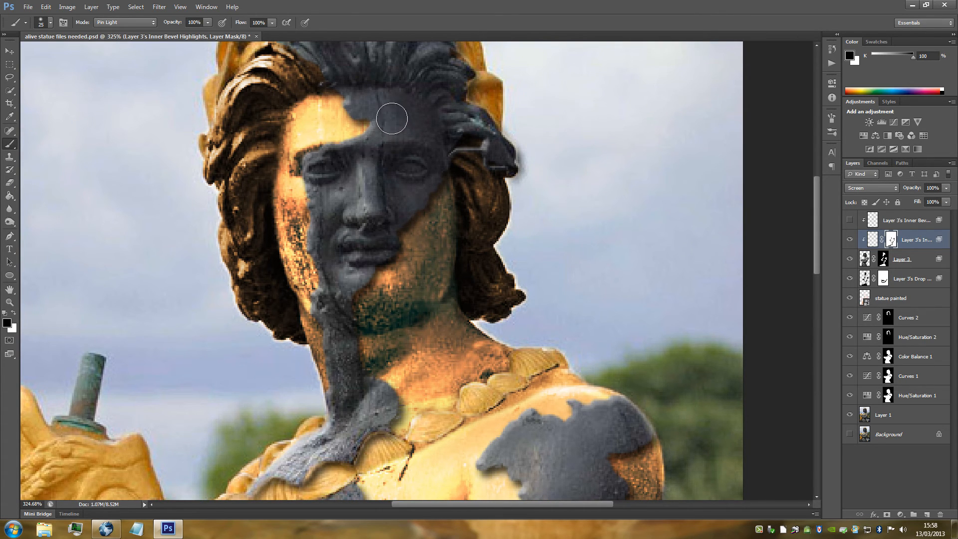
scroll(389, 126, up, 2)
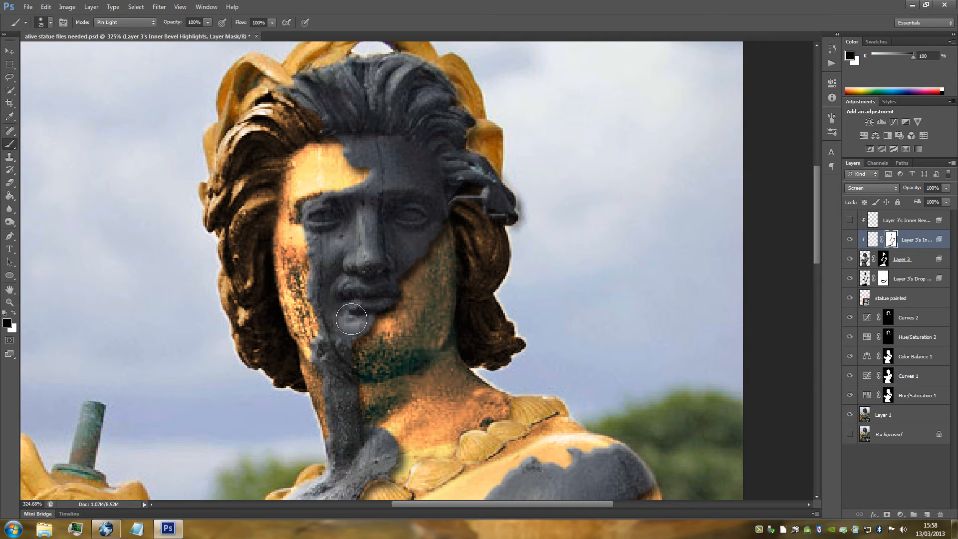
scroll(414, 148, down, 6)
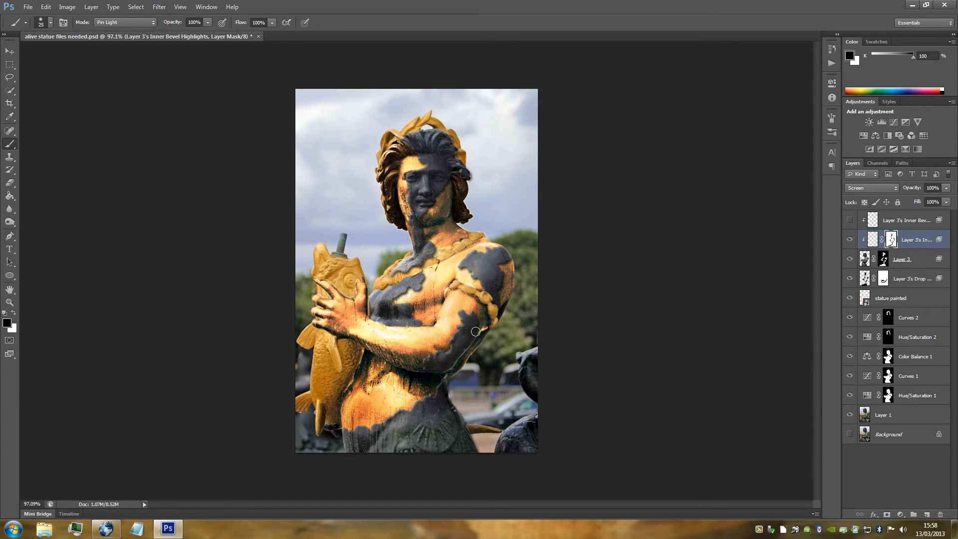
- Show Layer 3's Inner Bevel Shadows layer and set its opacity to 38%
click(850, 220)
click(850, 221)
click(850, 221)
click(850, 221)
click(850, 220)
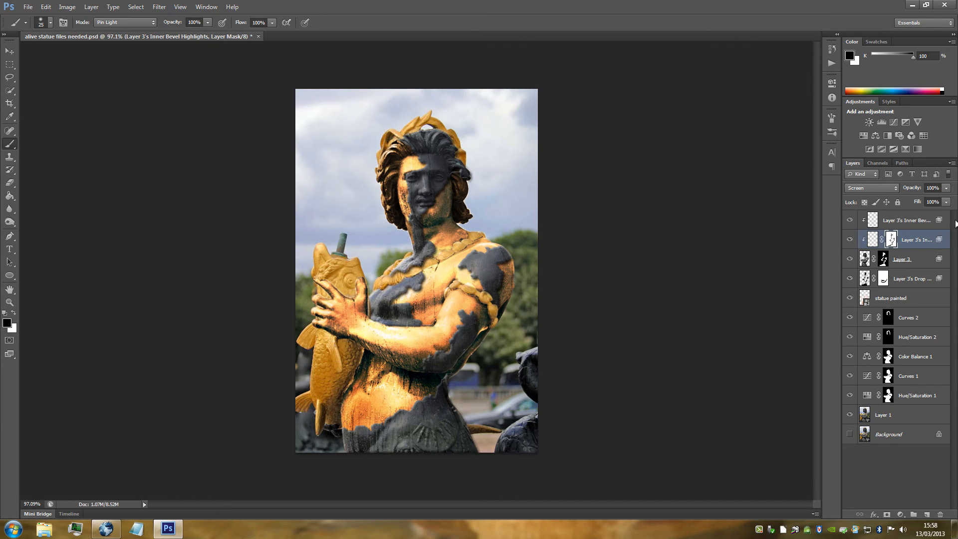
click(923, 218)
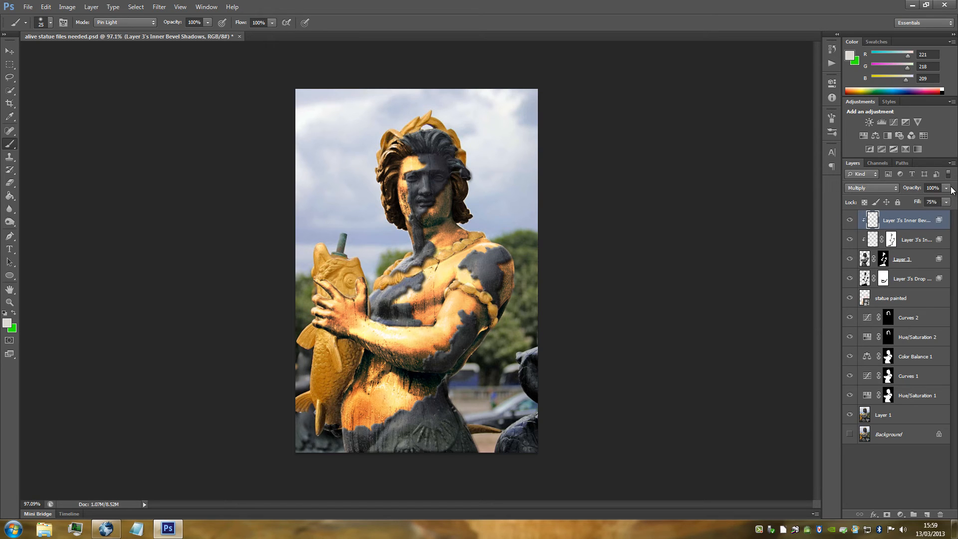
click(945, 201)
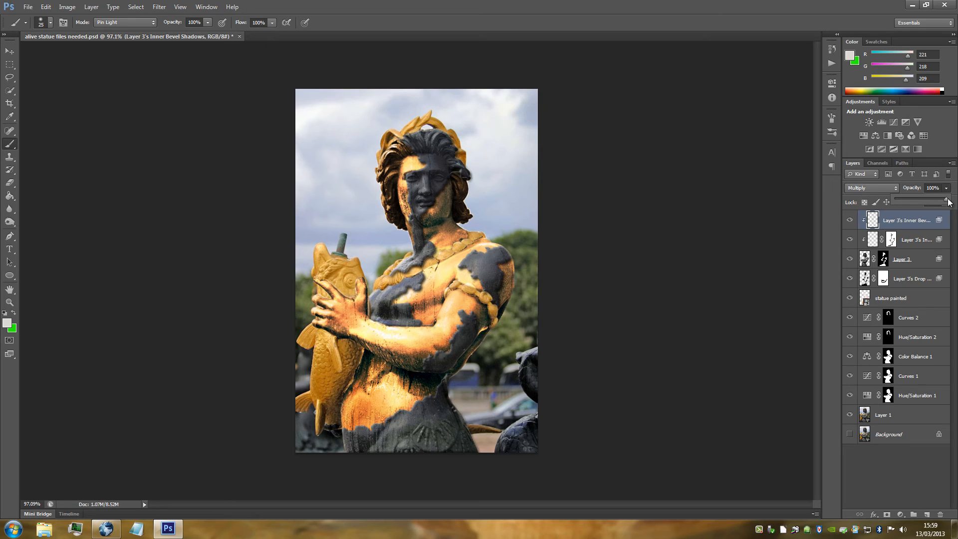
drag(948, 198, 933, 197)
click(956, 189)
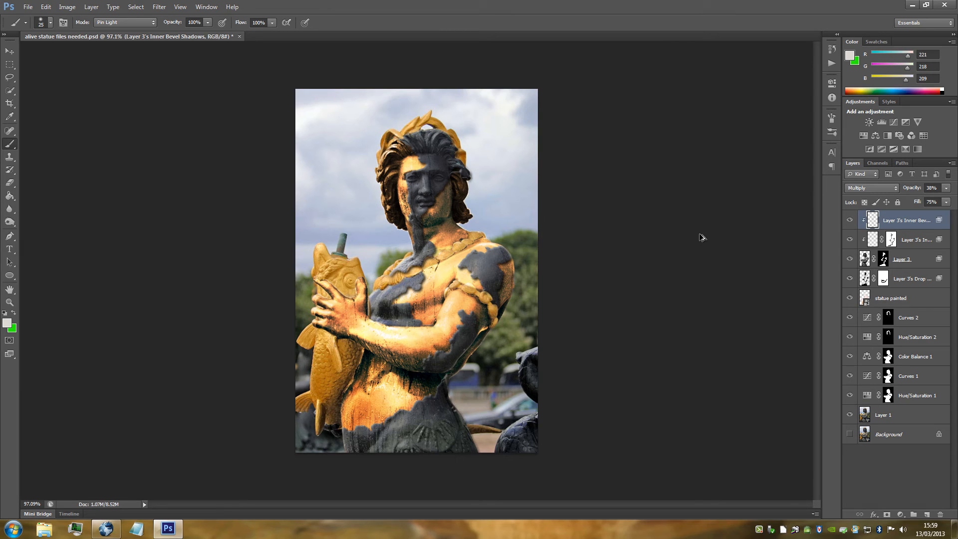
- Stamp all visible layers into a new layer at the top of the stack and activate the Smudge tool
key(ctrl+shift+alt+e)
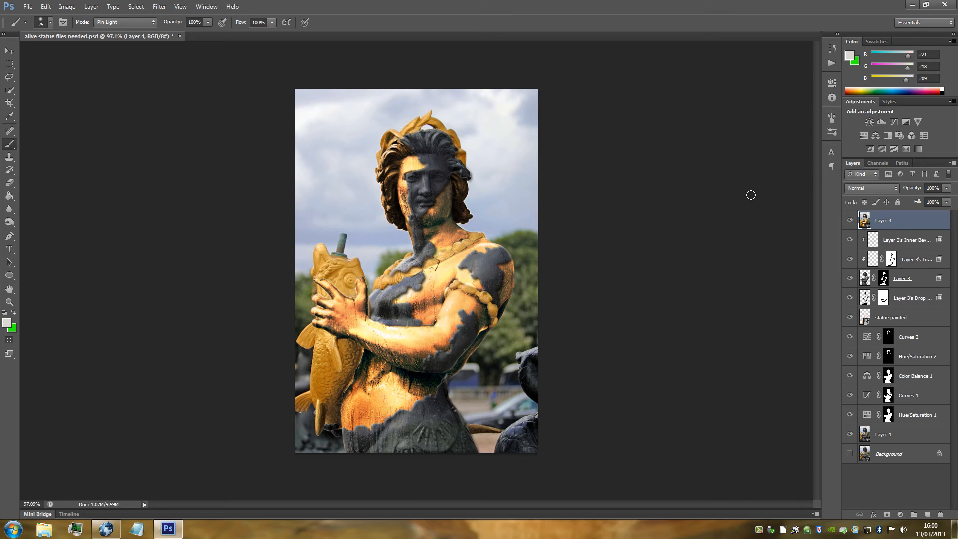
scroll(503, 207, up, 3)
scroll(505, 206, up, 2)
scroll(507, 209, up, 1)
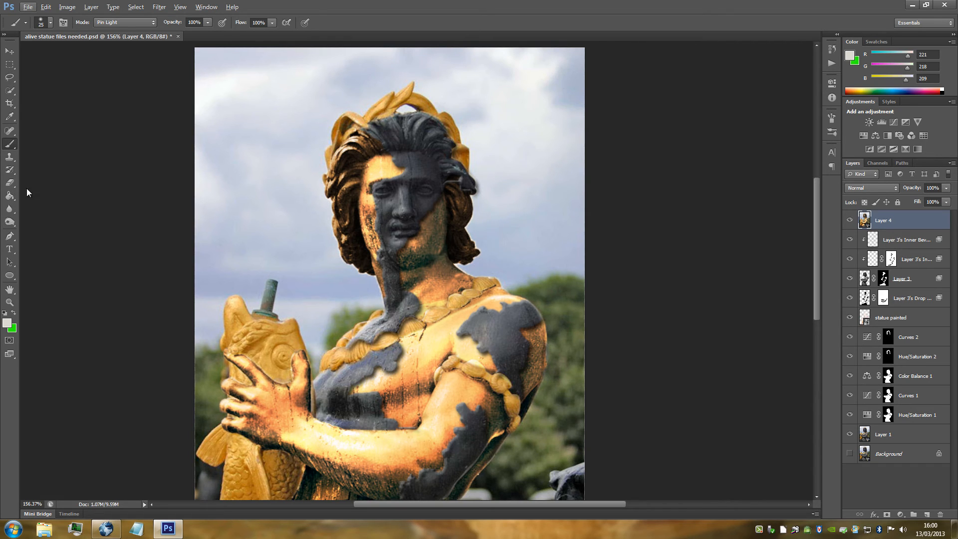
click(10, 222)
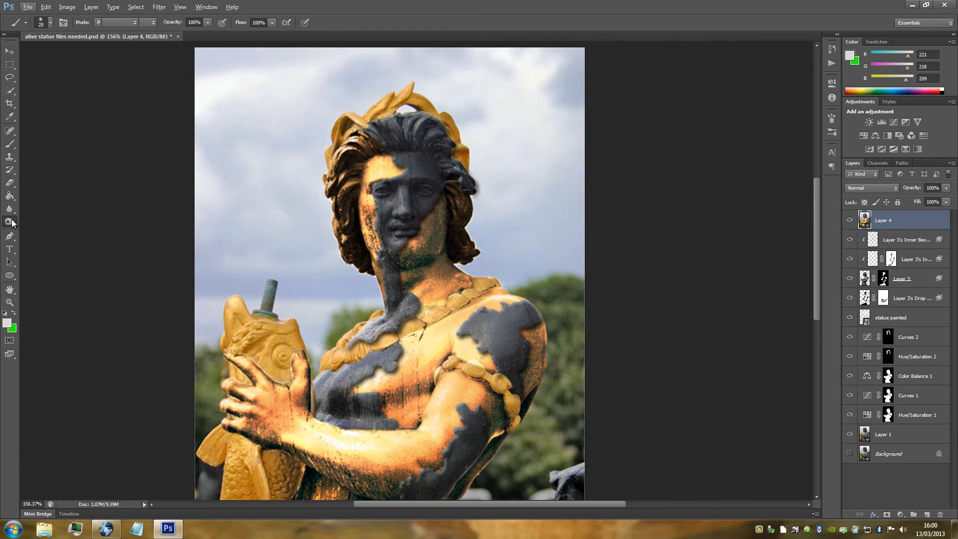
click(10, 209)
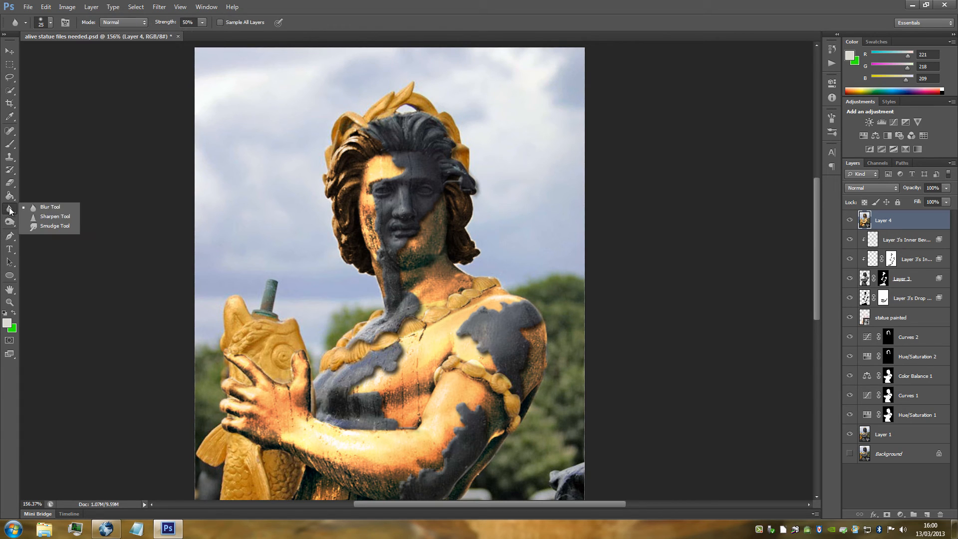
click(41, 226)
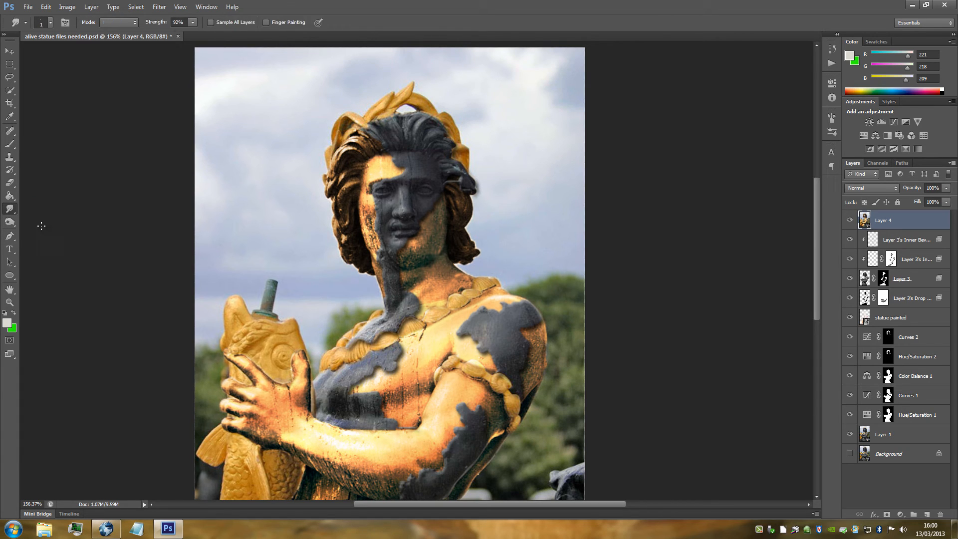
click(11, 210)
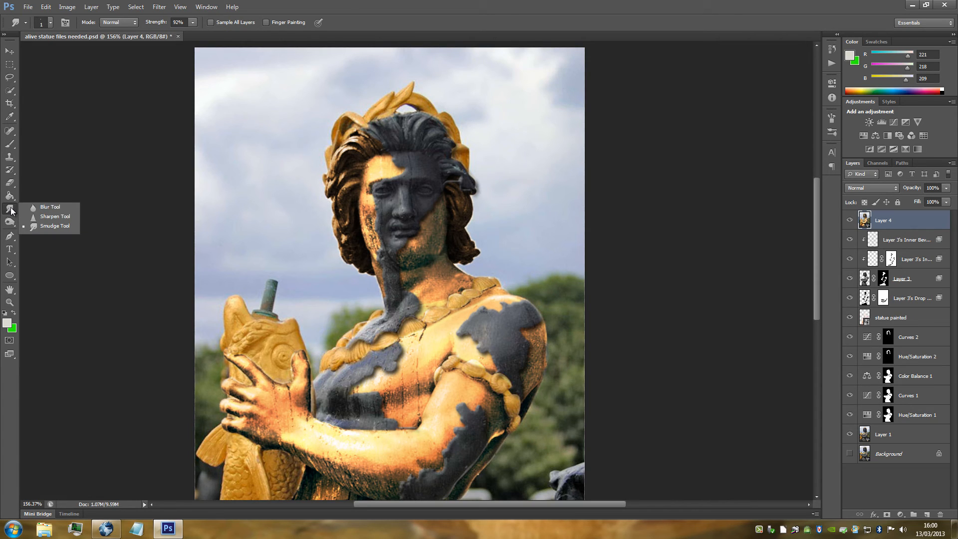
click(36, 227)
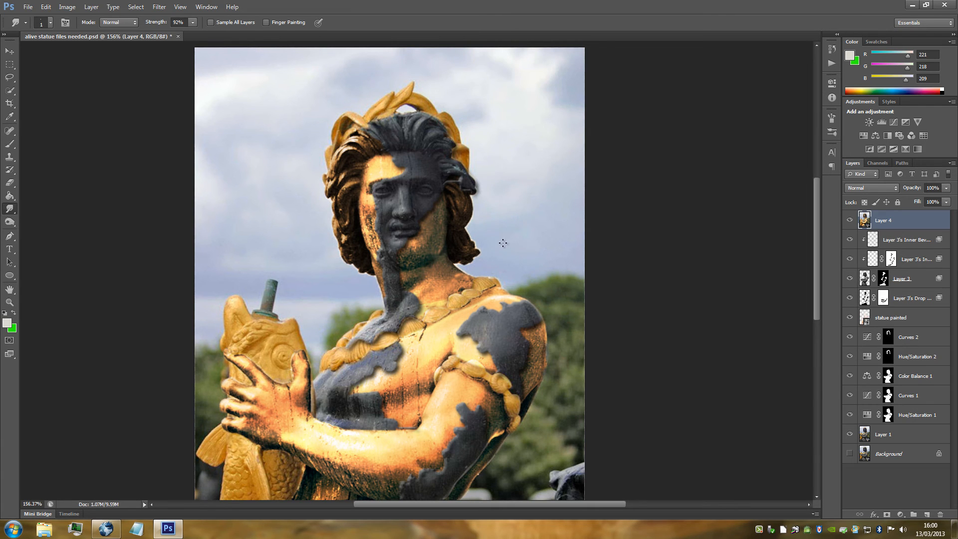
- Smudge the hair tips beside the neck outward into fine strands with a 1 px brush at 92% strength
scroll(508, 242, up, 3)
key(alt)
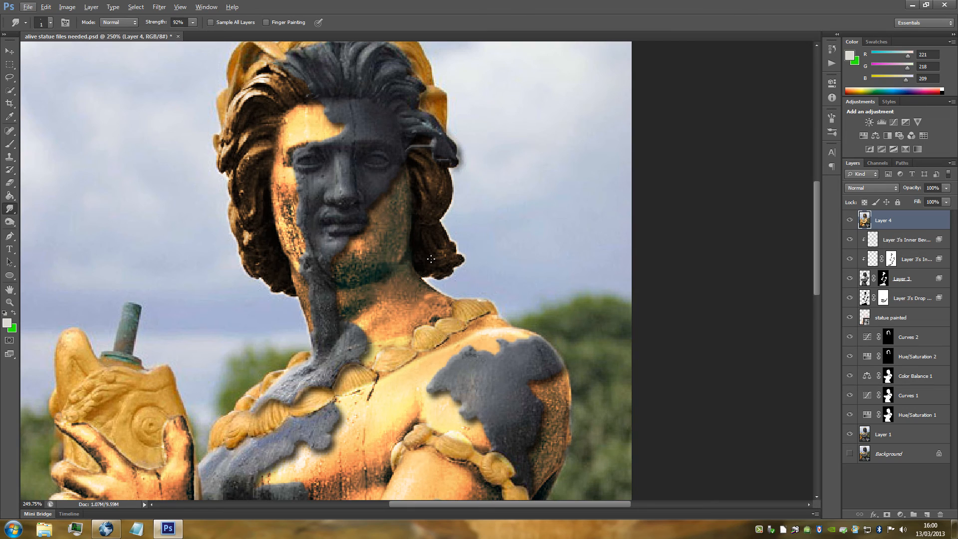
key(alt)
mouse_move(452, 266)
mouse_down()
mouse_move(463, 274)
mouse_move(466, 265)
mouse_move(470, 276)
mouse_up()
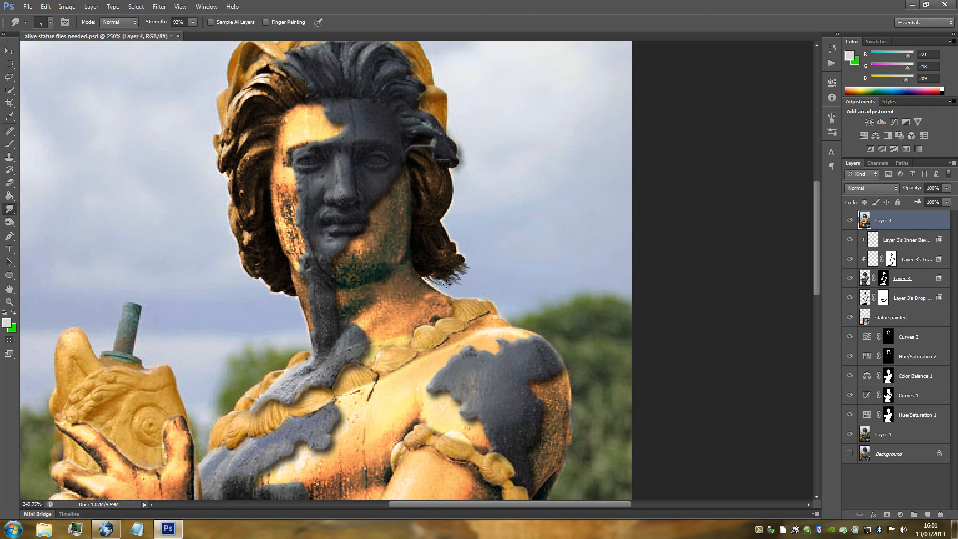
- Smudge more loose strands outward along the outer edges of the statue's hair
scroll(439, 274, down, 10)
scroll(439, 270, down, 3)
scroll(478, 255, up, 5)
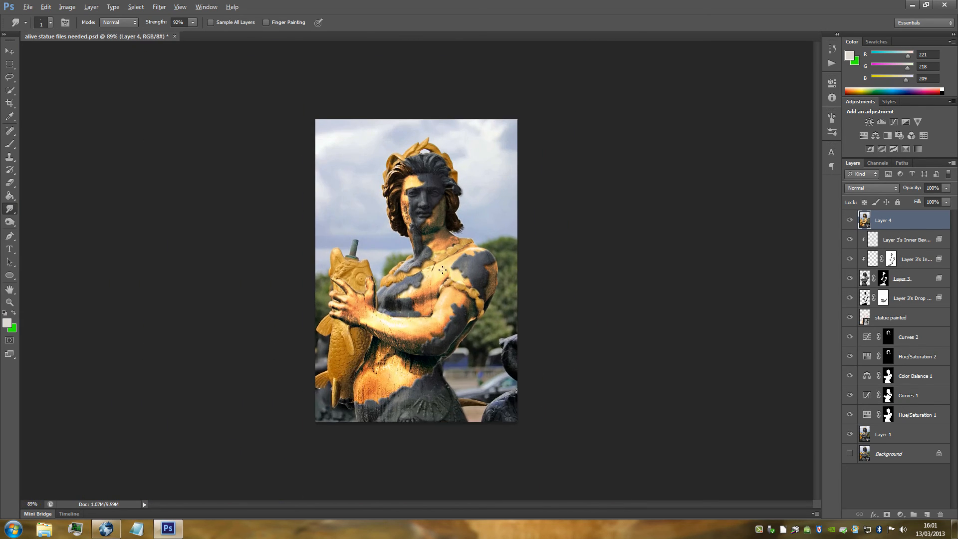
drag(473, 213, 478, 216)
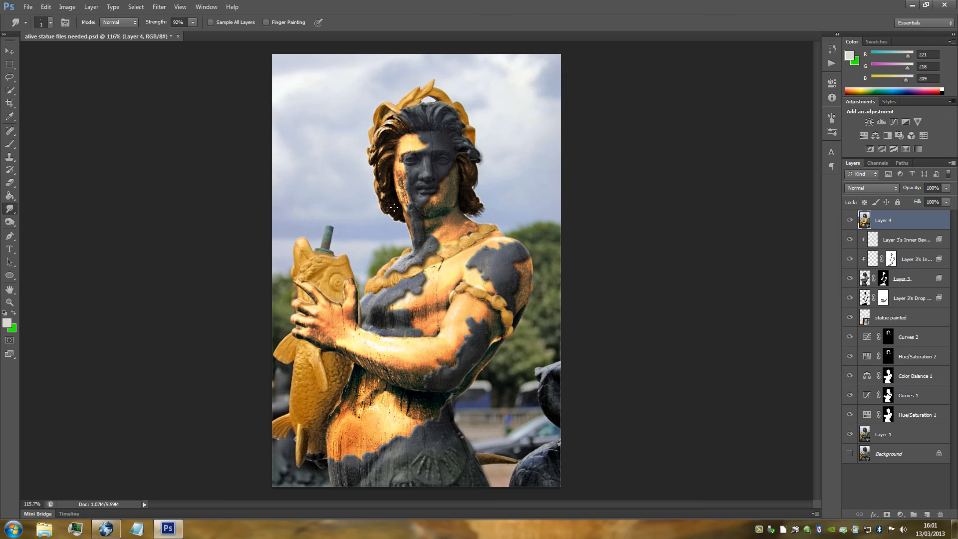
- Smudge a few more loose strands outward from the hair tips on both sides of the statue's neck
scroll(394, 214, up, 4)
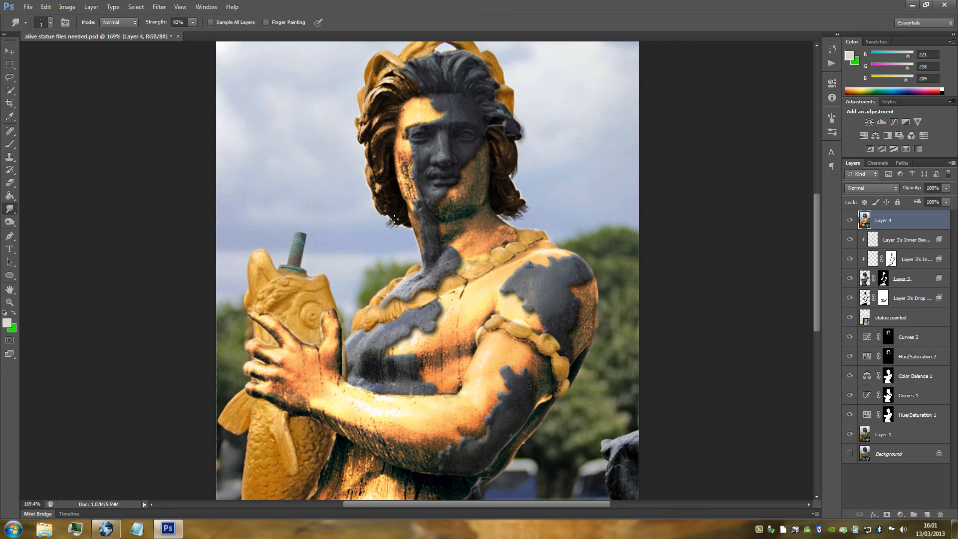
drag(396, 220, 387, 225)
scroll(397, 237, down, 5)
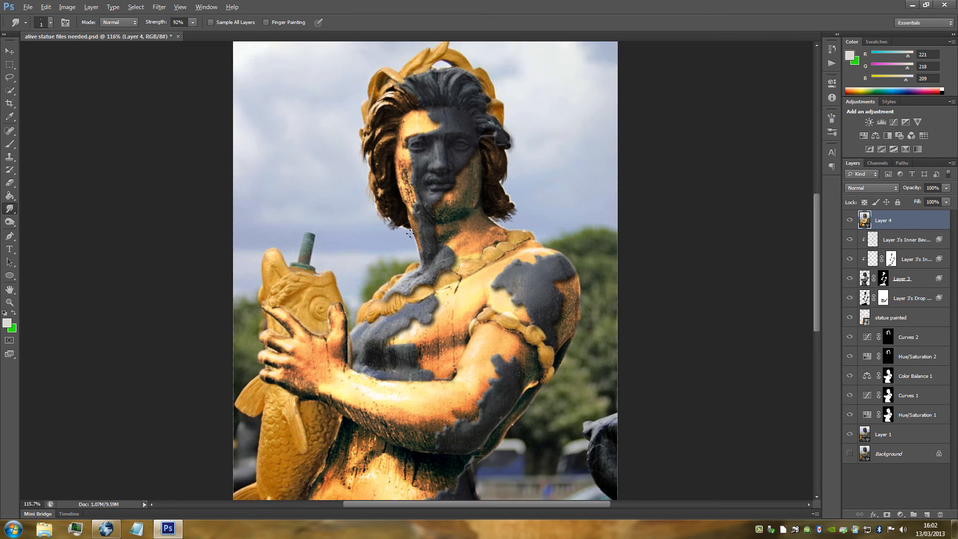
scroll(426, 227, up, 3)
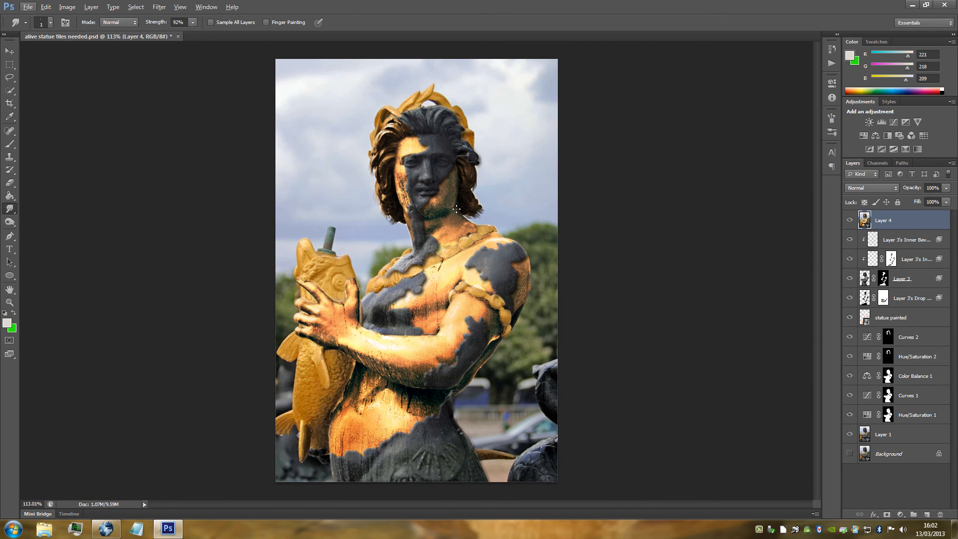
drag(477, 176, 476, 194)
- Load the Hue/Saturation 1 mask as a selection and darken the statue's shadows on Layer 4 with the Burn tool, range Shadows, 26% exposure
click(10, 221)
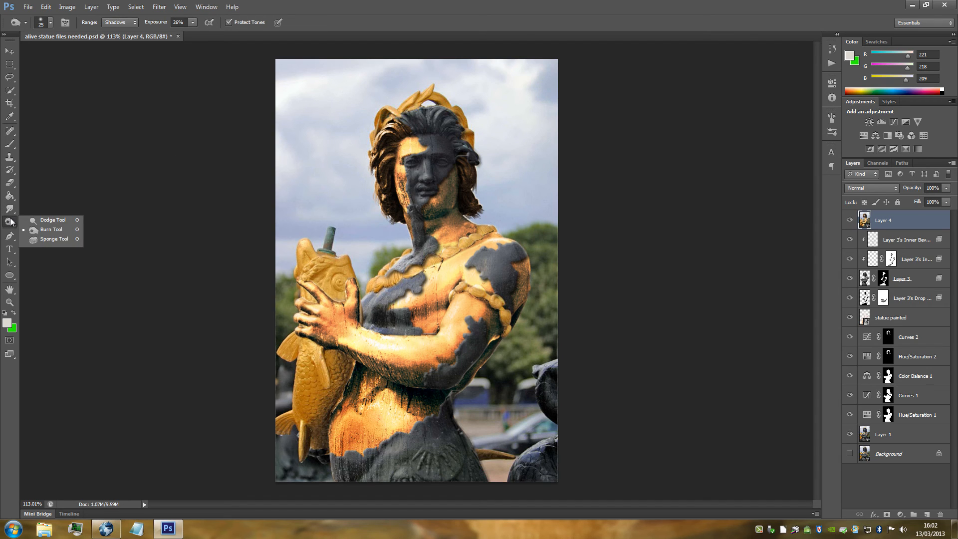
click(43, 231)
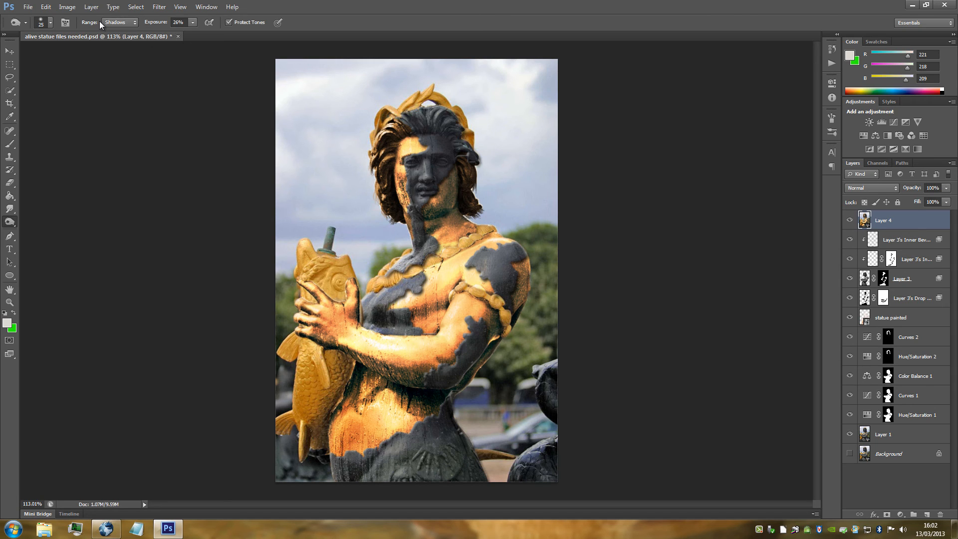
click(112, 19)
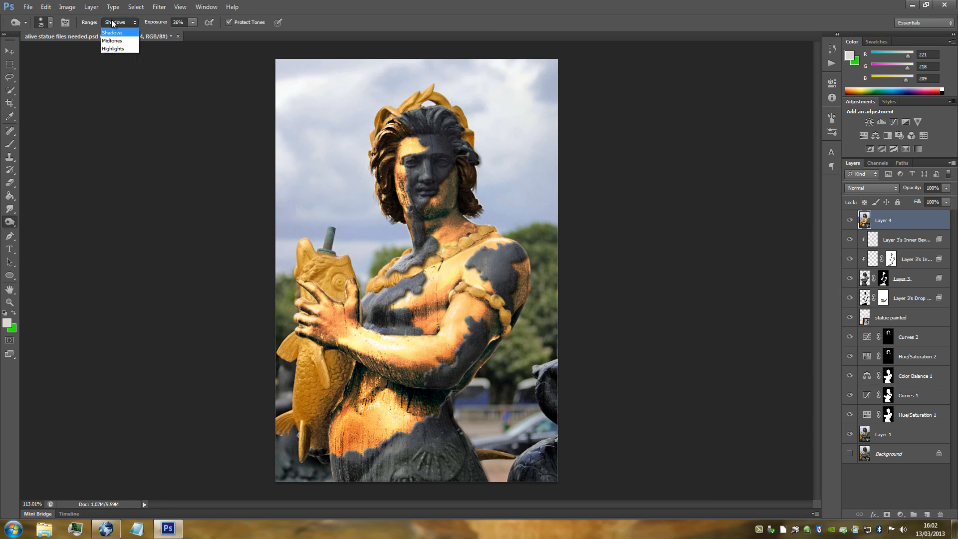
click(112, 19)
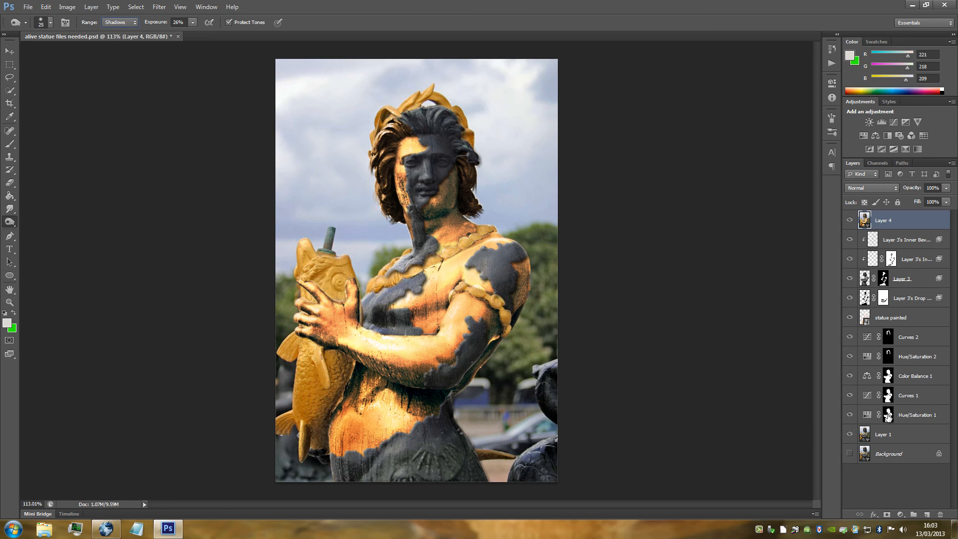
drag(888, 416, 889, 418)
ctrl+click(888, 417)
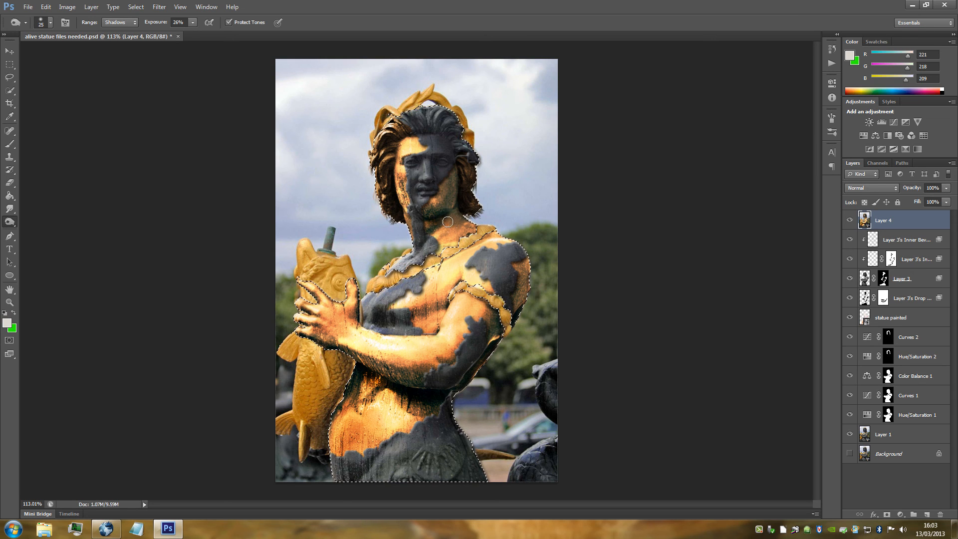
drag(473, 177, 452, 211)
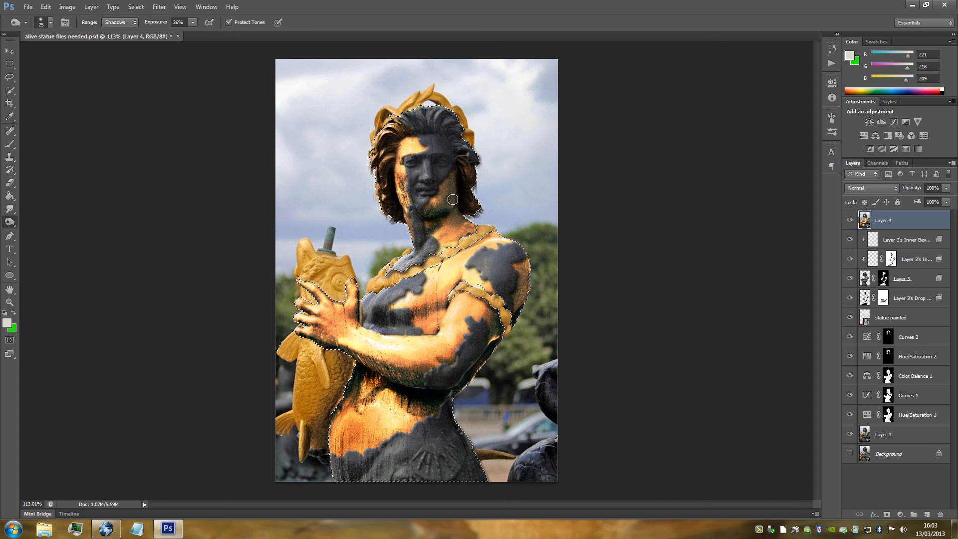
- Brighten the highlights of the statue's hair and skin with the Dodge tool, range Highlights, 33% exposure, and clear the selection
click(10, 221)
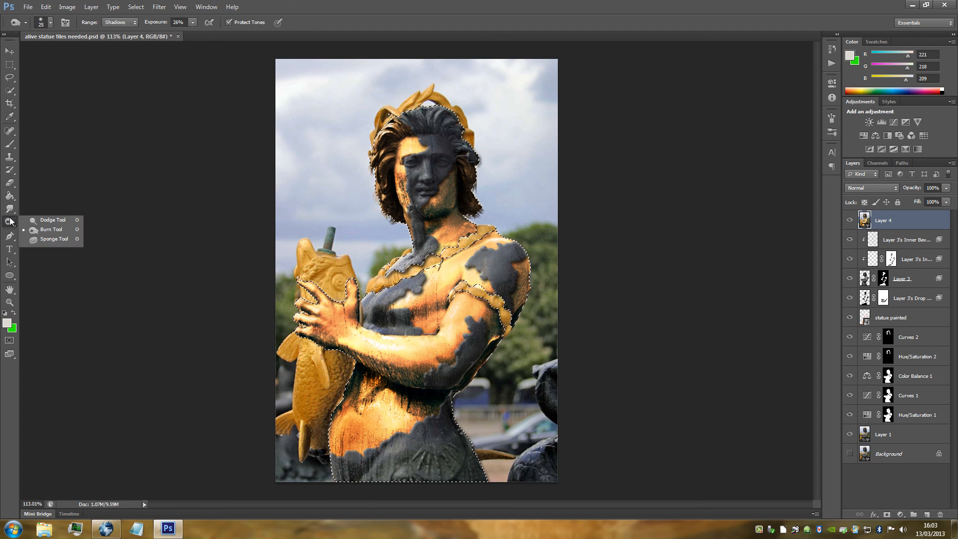
click(46, 223)
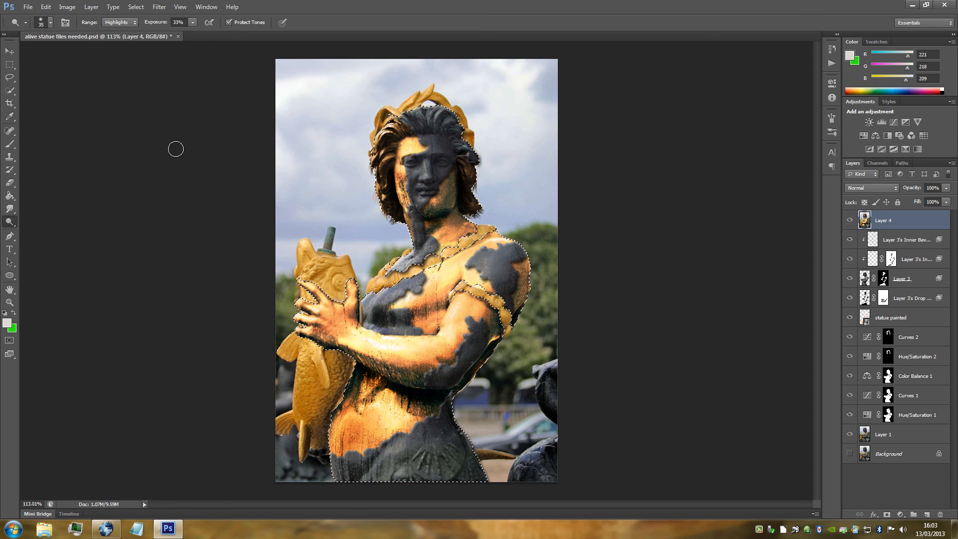
click(136, 23)
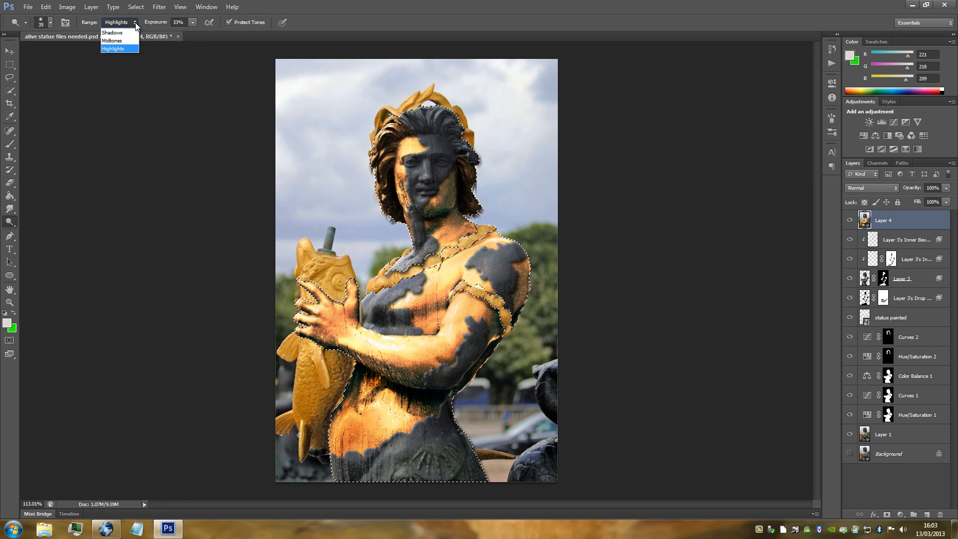
click(136, 24)
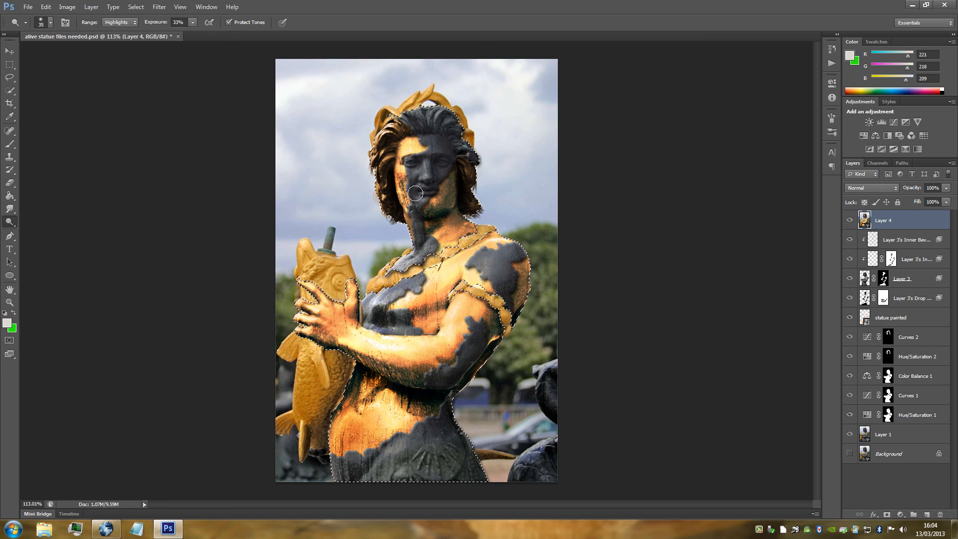
mouse_move(392, 169)
mouse_down()
mouse_move(393, 136)
mouse_move(383, 140)
mouse_up()
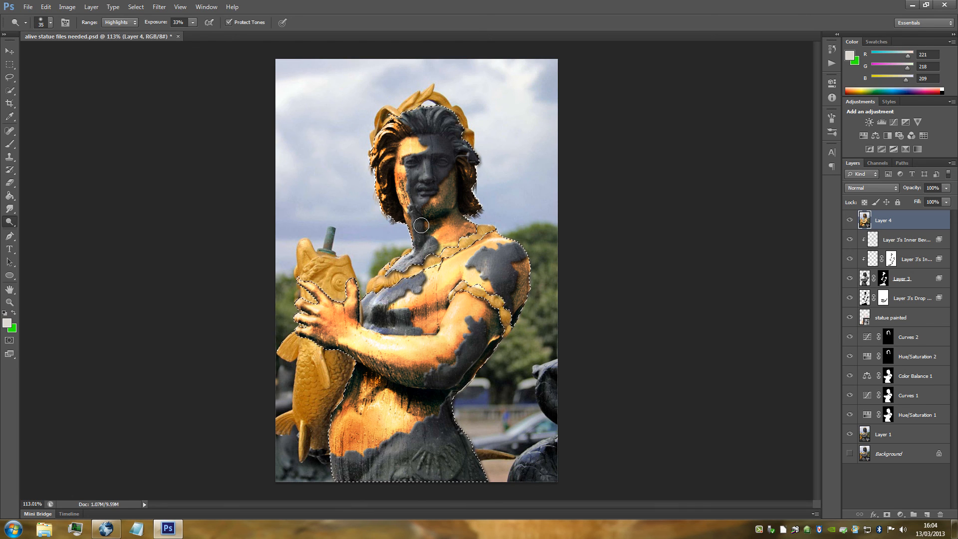
key(ctrl+d)
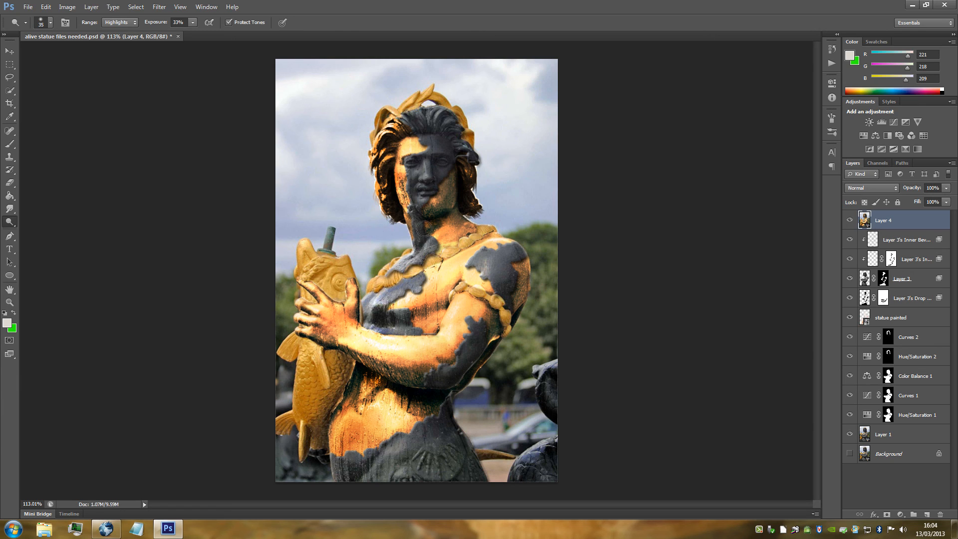
- Compare the image with and without Layer 4 by toggling its visibility, leaving all effect layers shown
click(850, 220)
click(850, 240)
click(850, 240)
click(850, 239)
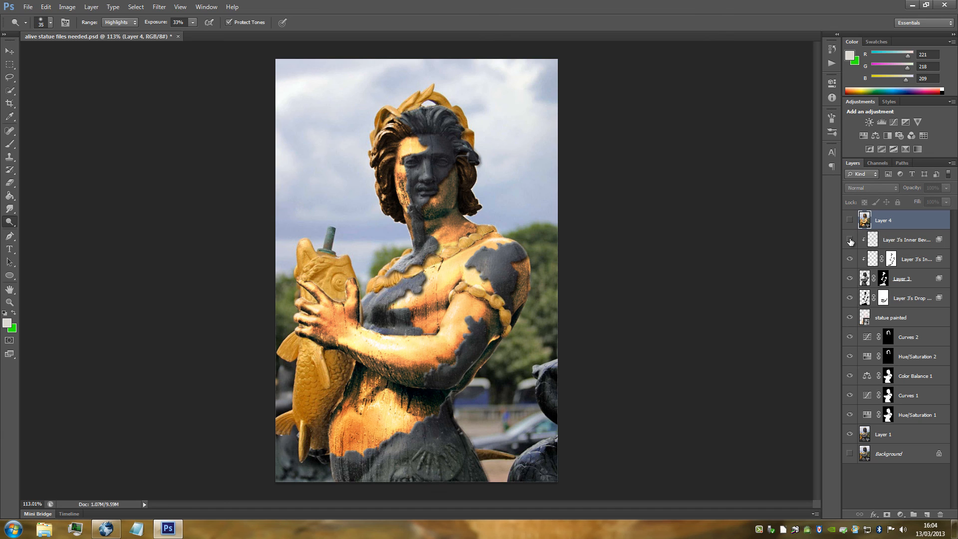
click(850, 240)
click(850, 221)
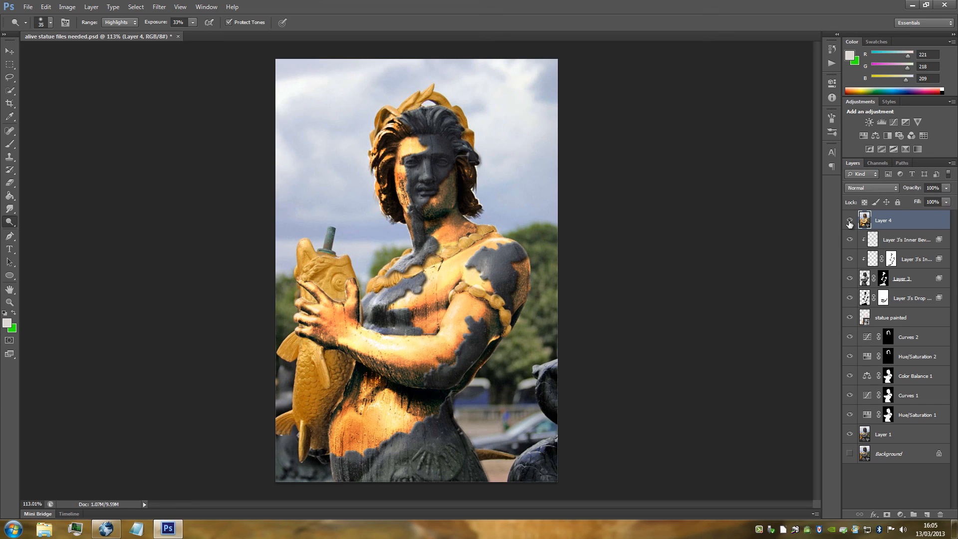